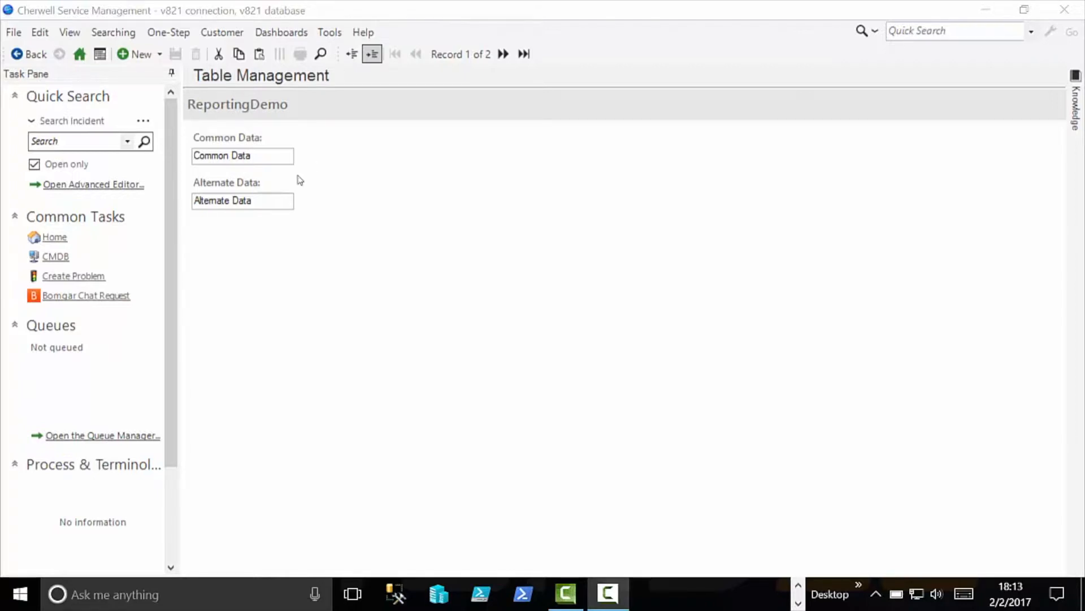
- Compare the Common Data and Alternate Data fields in the two ReportingDemo records, ending on the first record
click(279, 158)
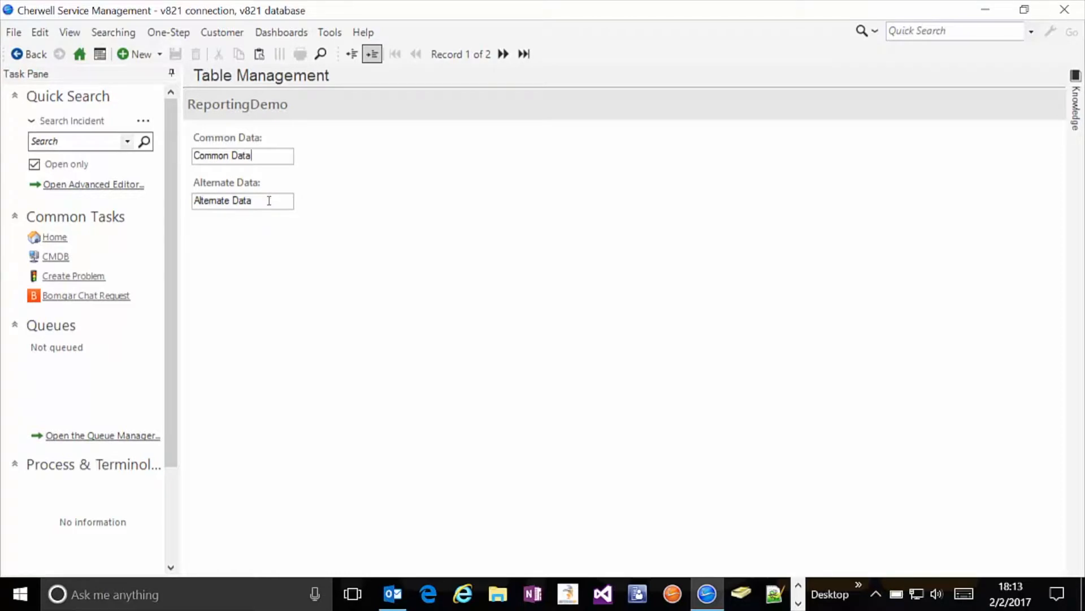
click(503, 55)
click(253, 201)
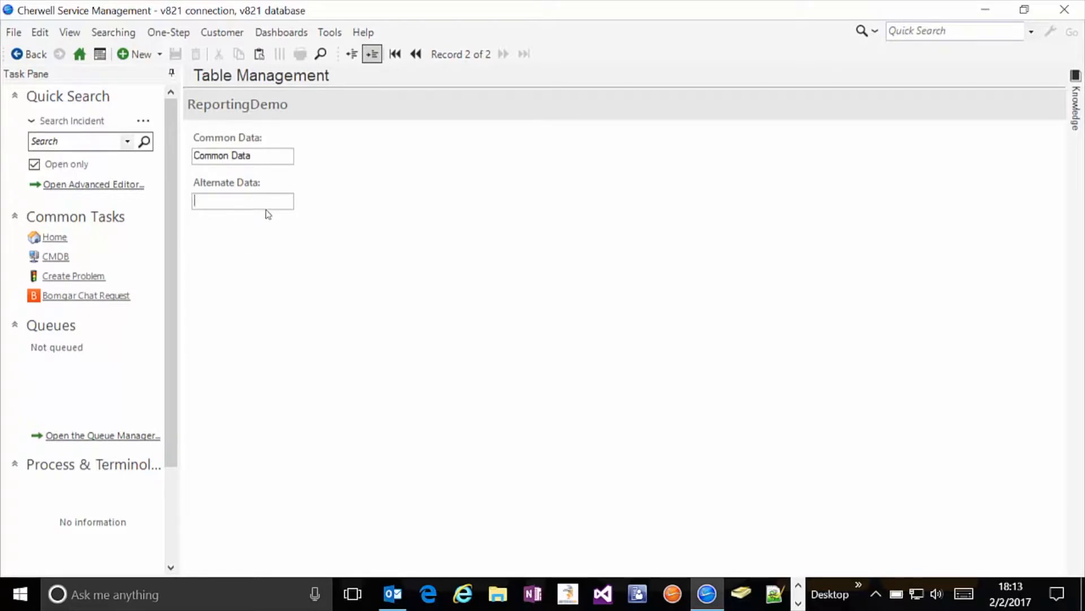
click(416, 55)
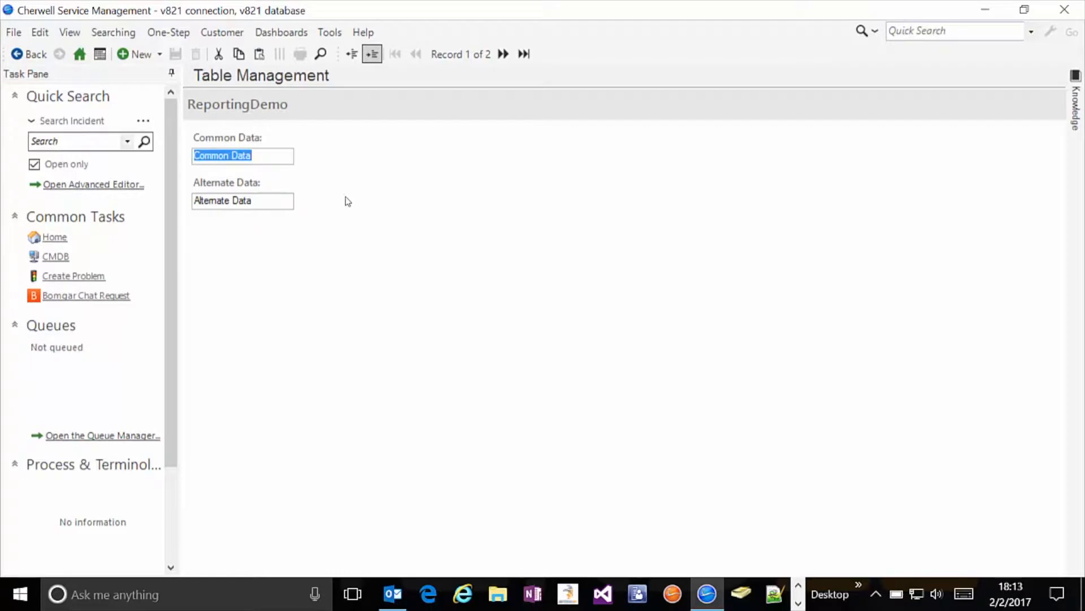
- Run the Report Demo report for only the second ReportingDemo record, review its preview, and close the preview and Report Manager
click(499, 55)
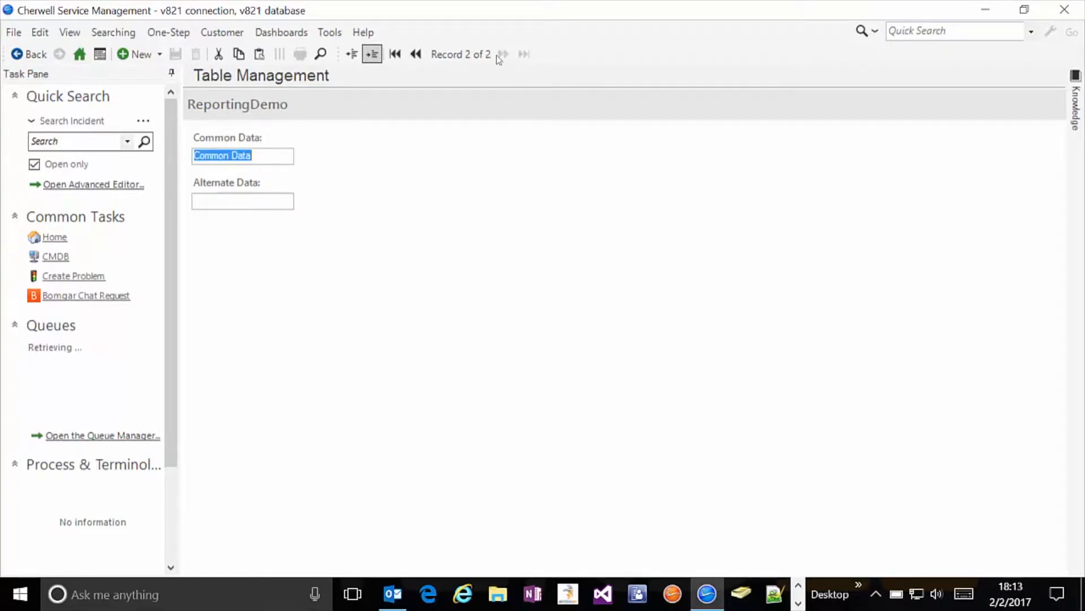
click(328, 34)
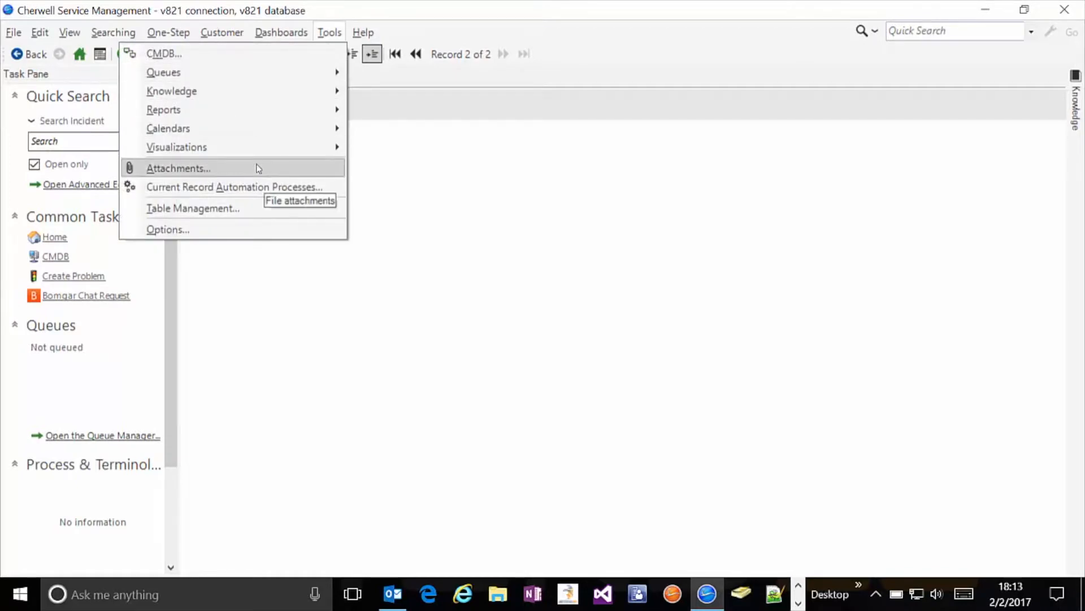
mouse_move(266, 112)
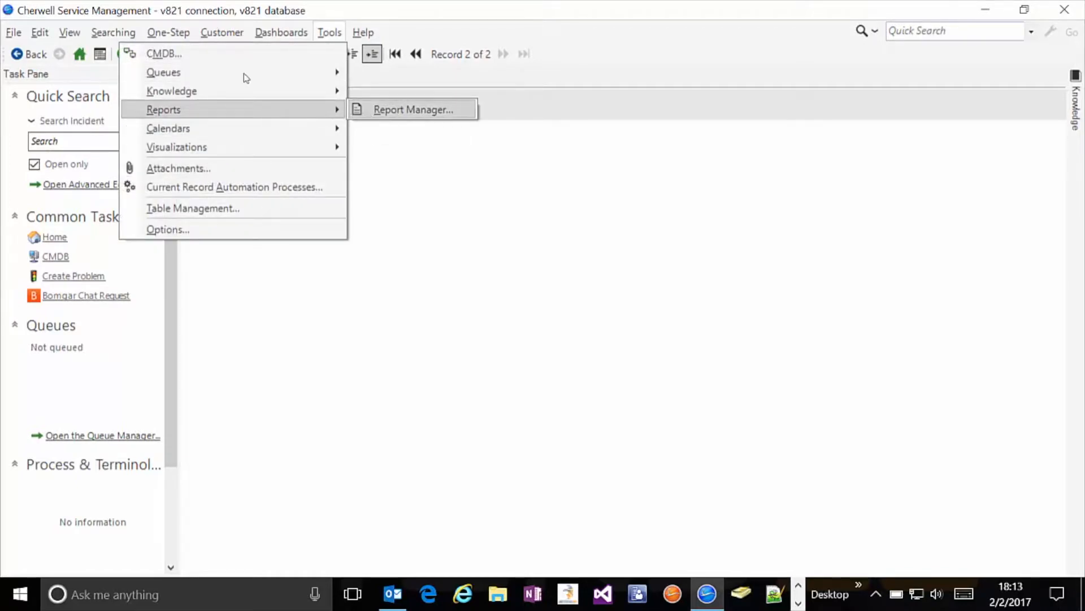
click(365, 113)
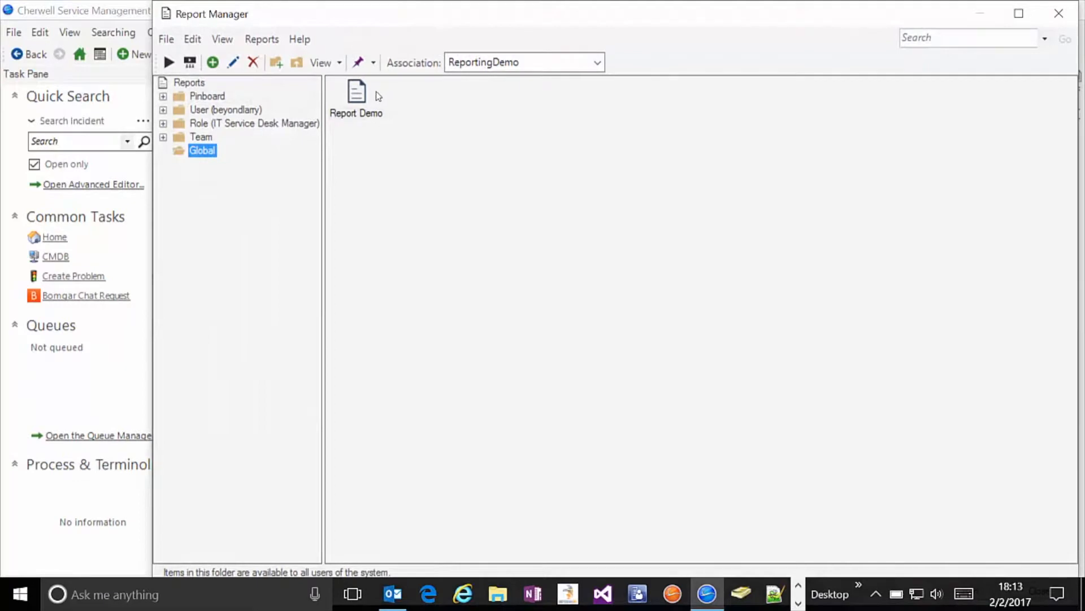
right_click(361, 103)
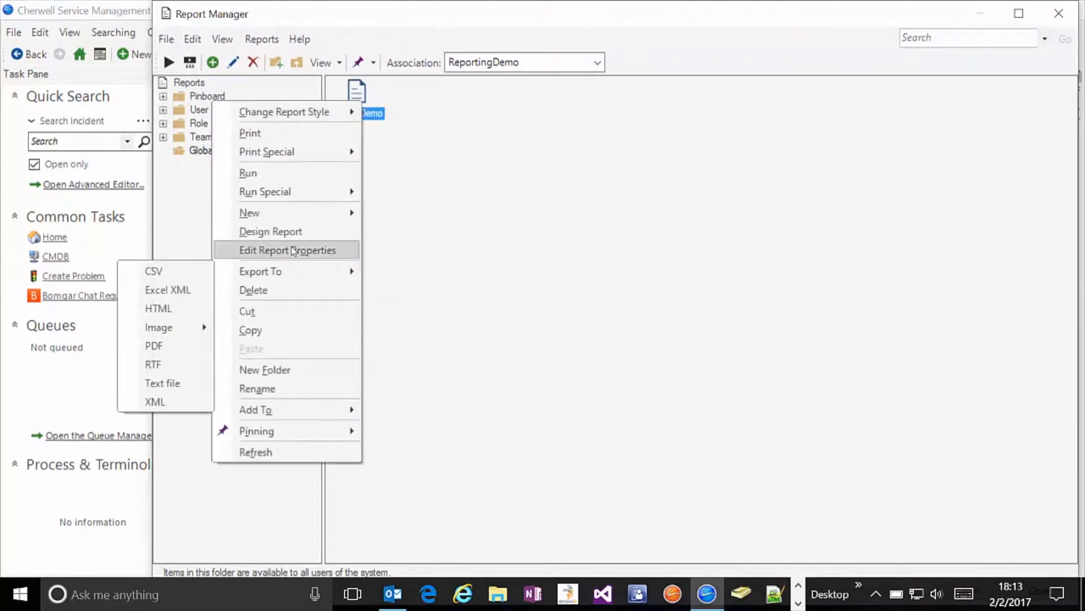
mouse_move(297, 195)
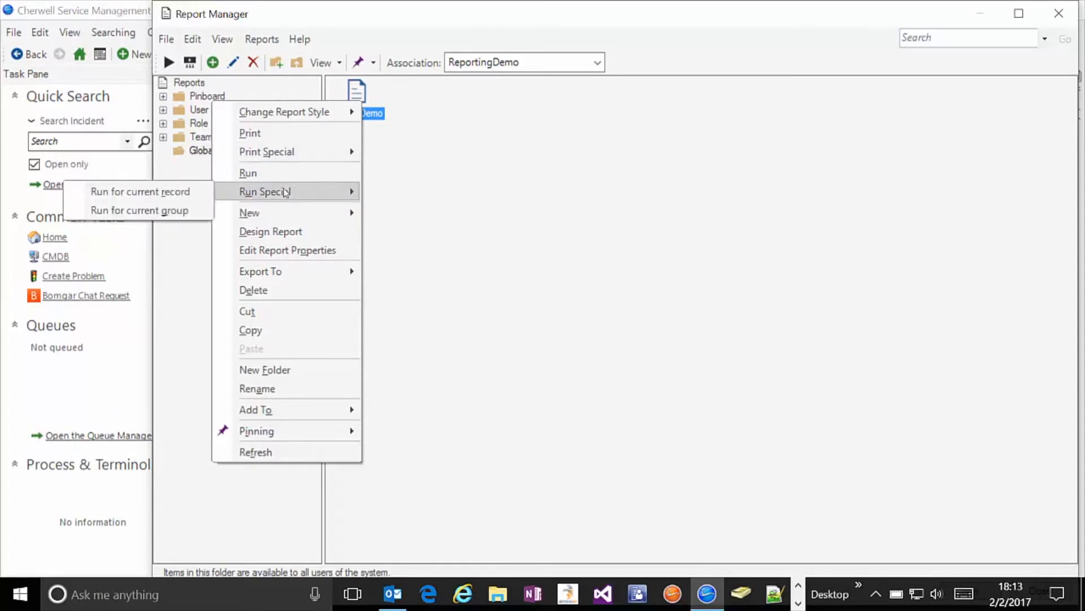
click(134, 190)
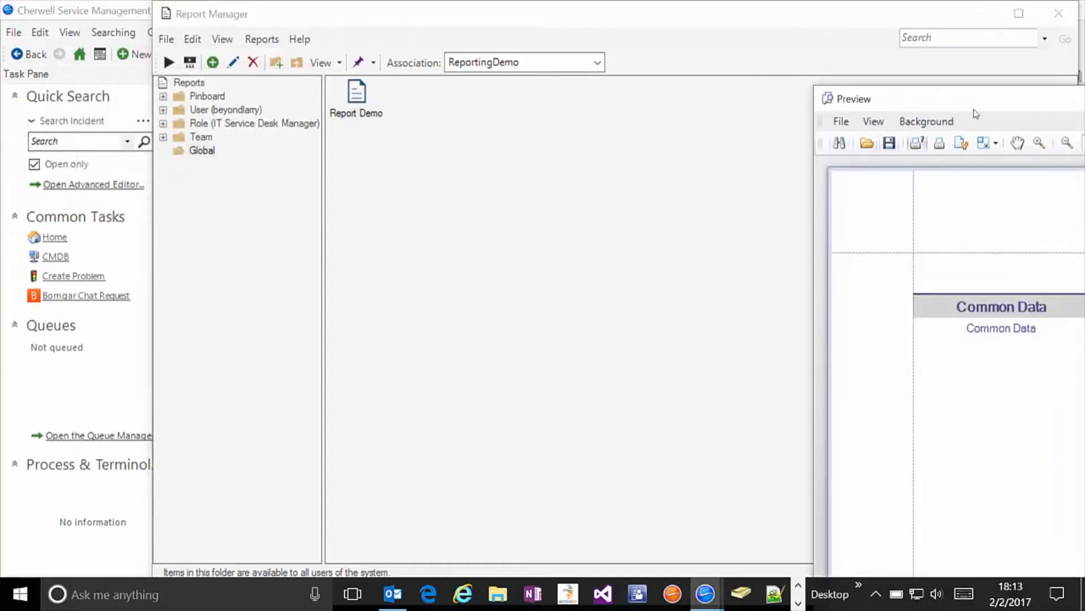
drag(893, 97, 379, 44)
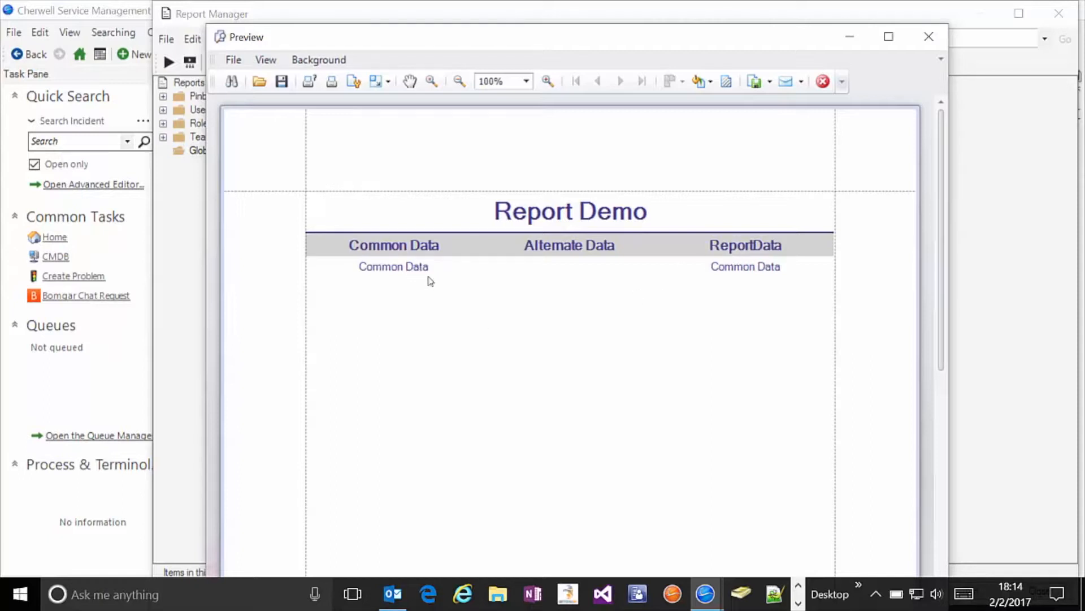
click(928, 36)
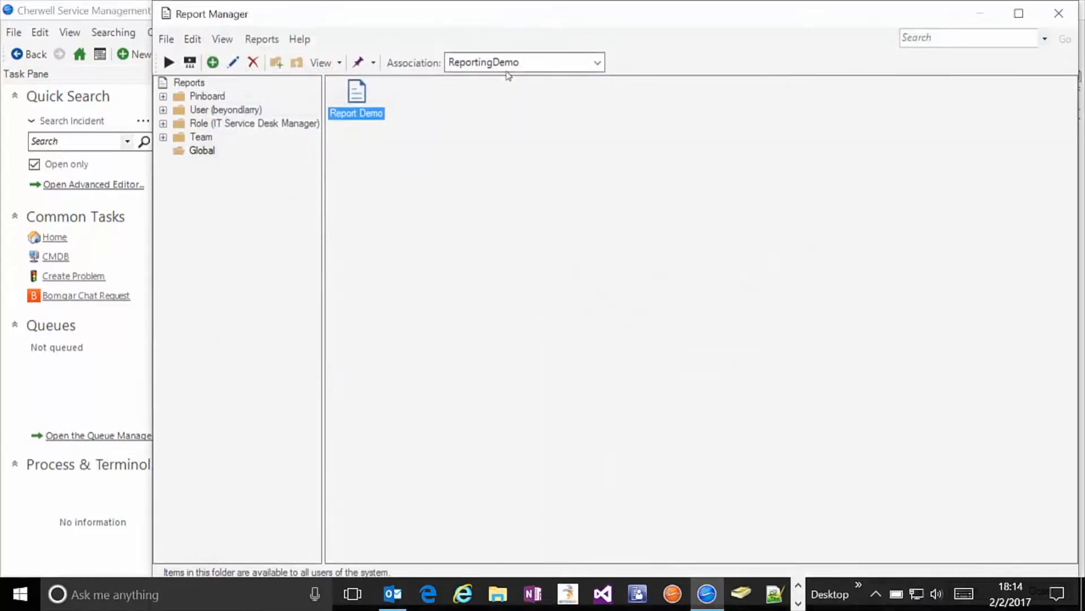
click(1059, 13)
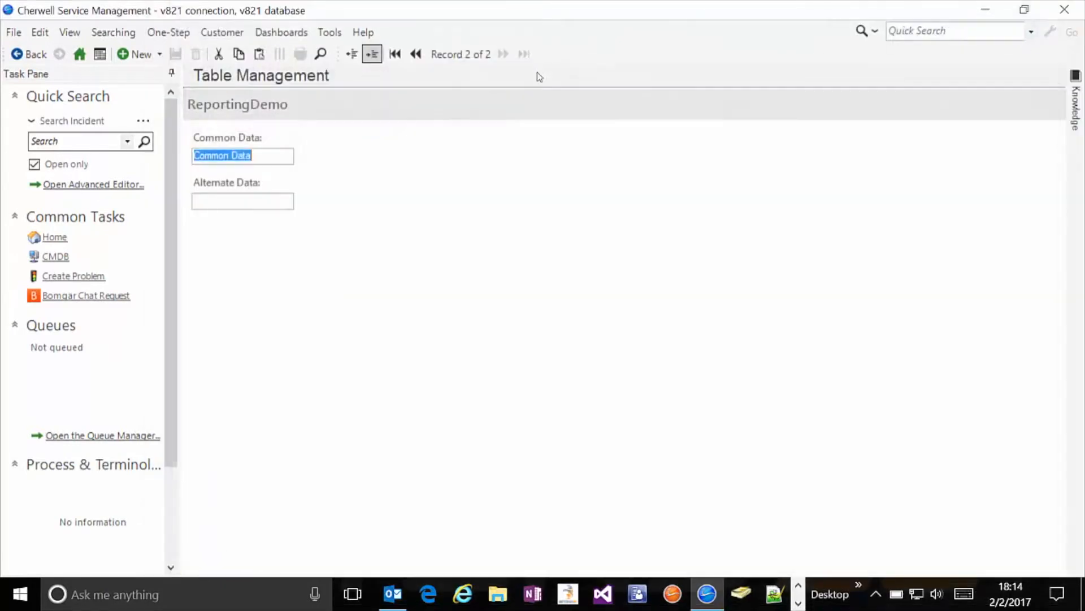
- Run the Report Demo report for only the first ReportingDemo record, review the output, and close the preview
click(415, 54)
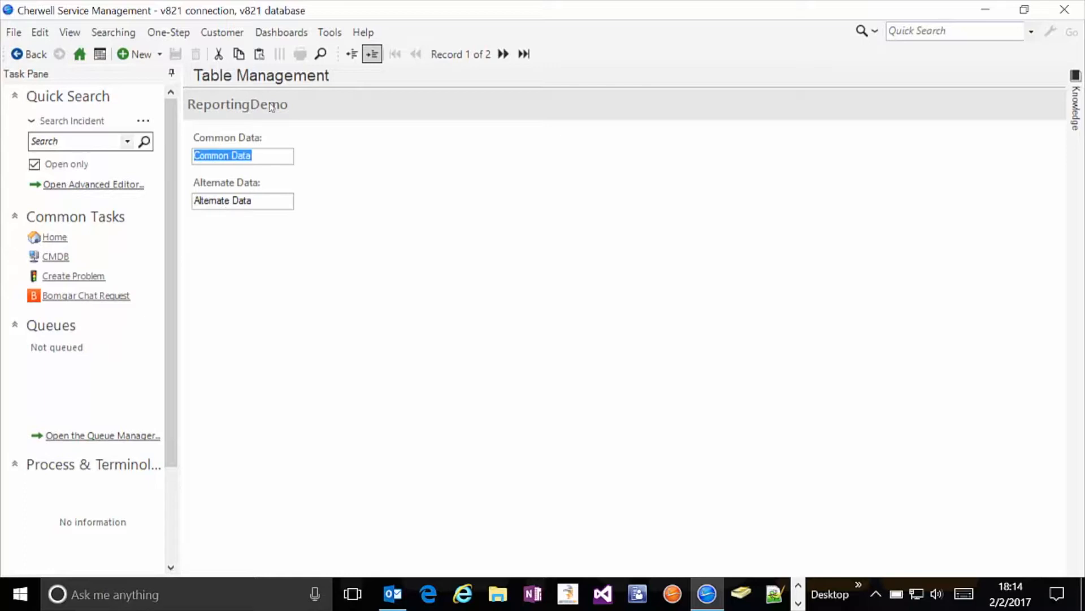
click(329, 32)
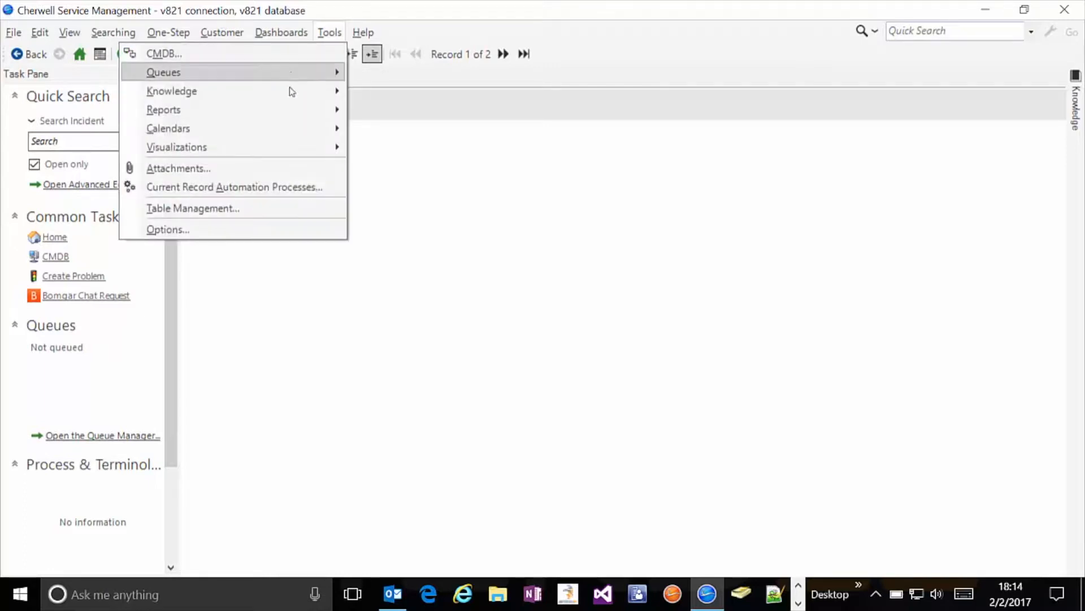
mouse_move(294, 109)
click(378, 113)
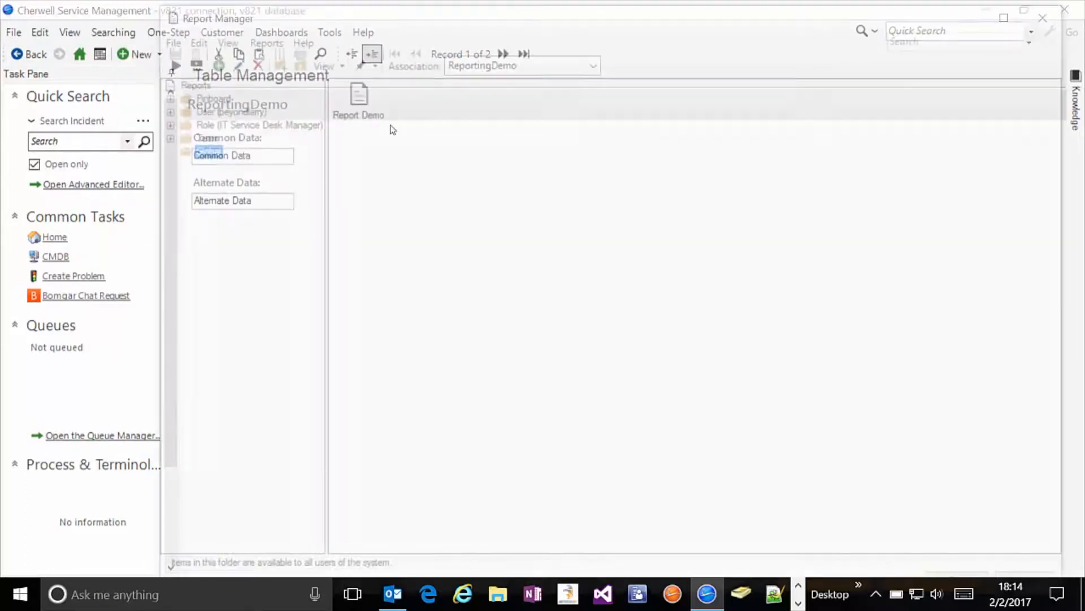
click(357, 94)
right_click(358, 99)
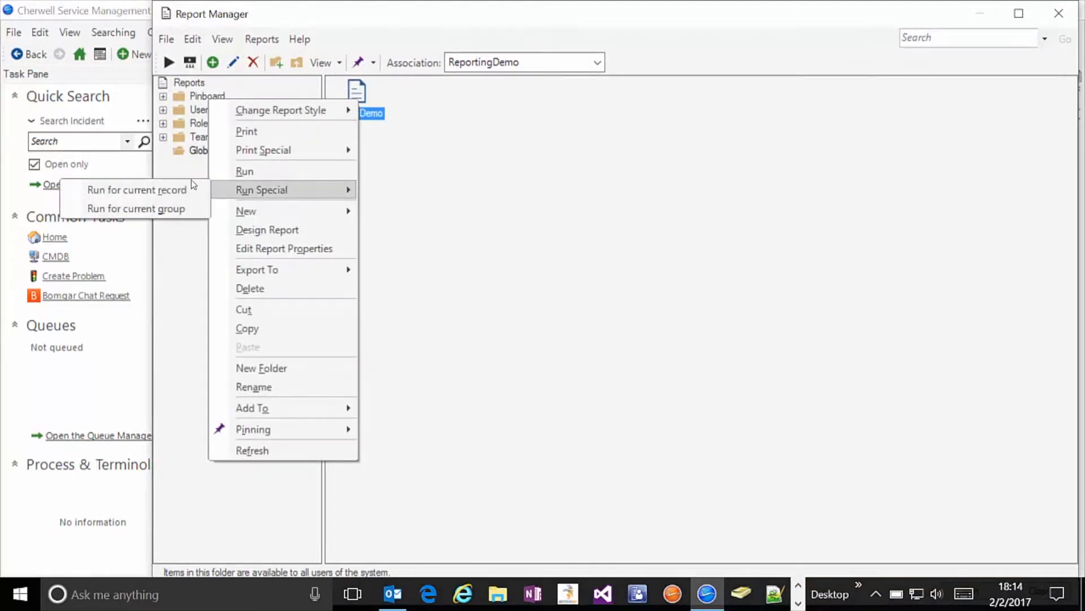
click(170, 190)
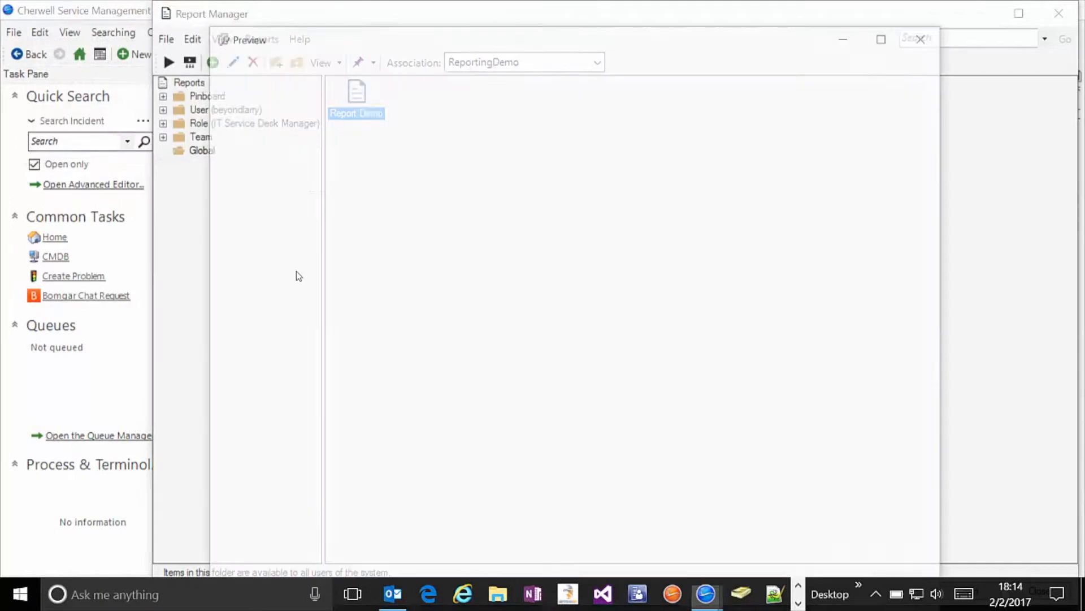
drag(606, 40, 569, 25)
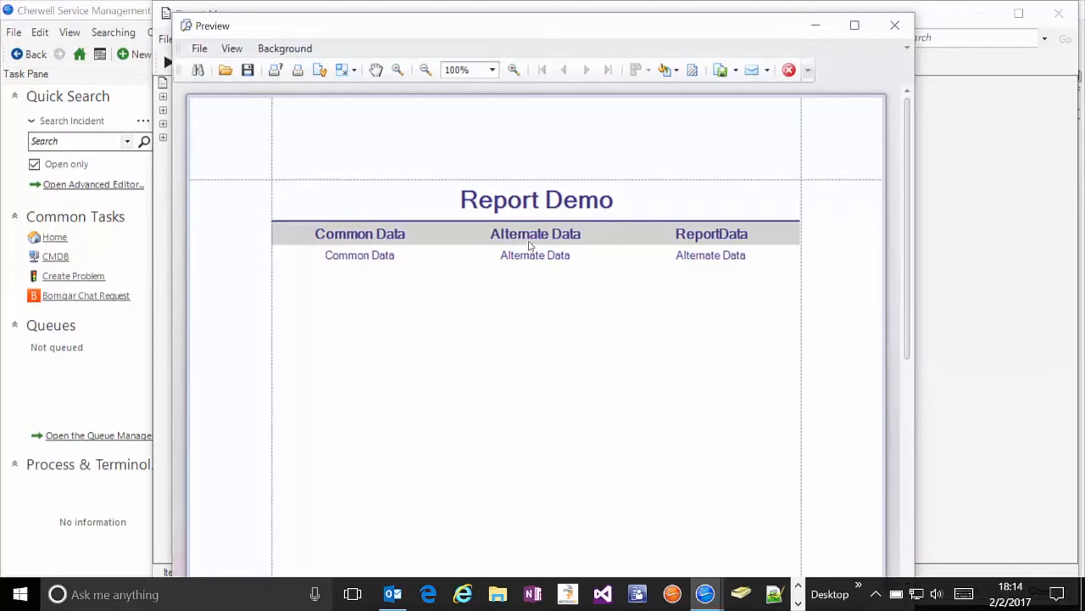
click(895, 26)
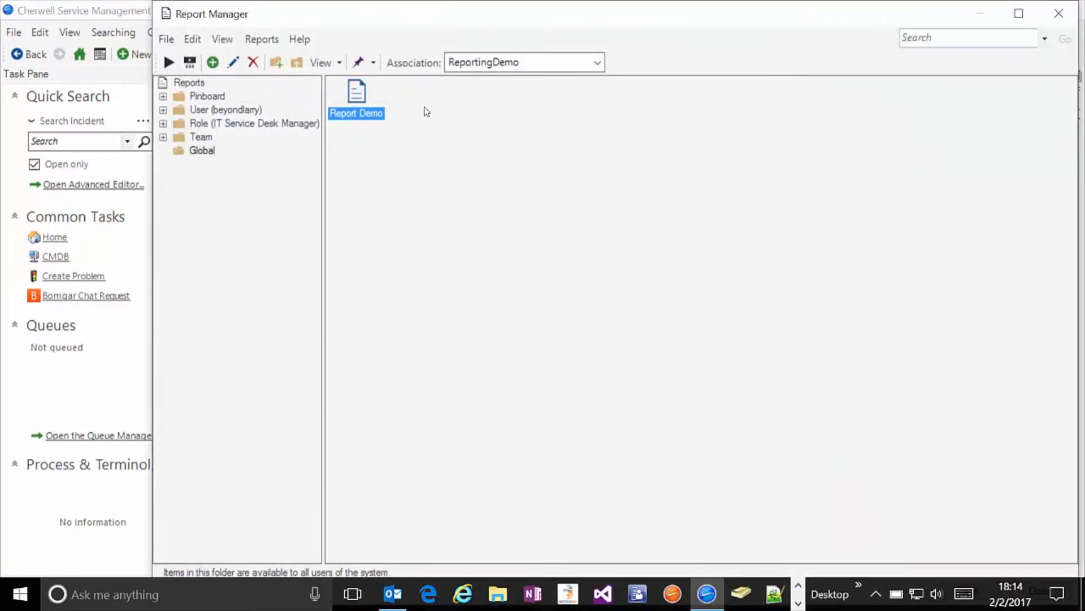
- Open the list of calculated fields from the Report Demo report's properties
right_click(357, 97)
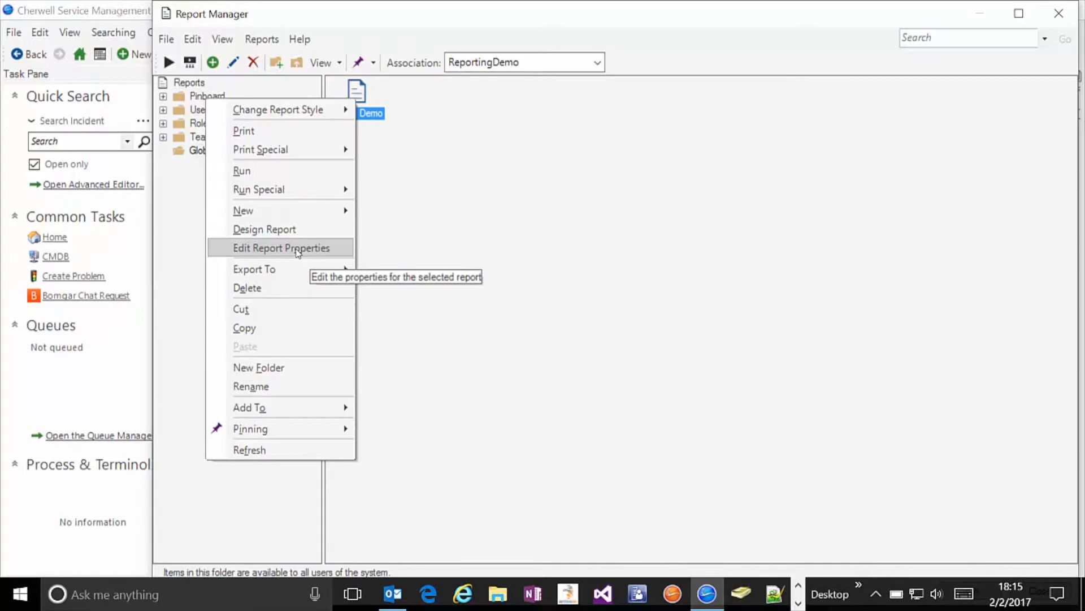
click(297, 252)
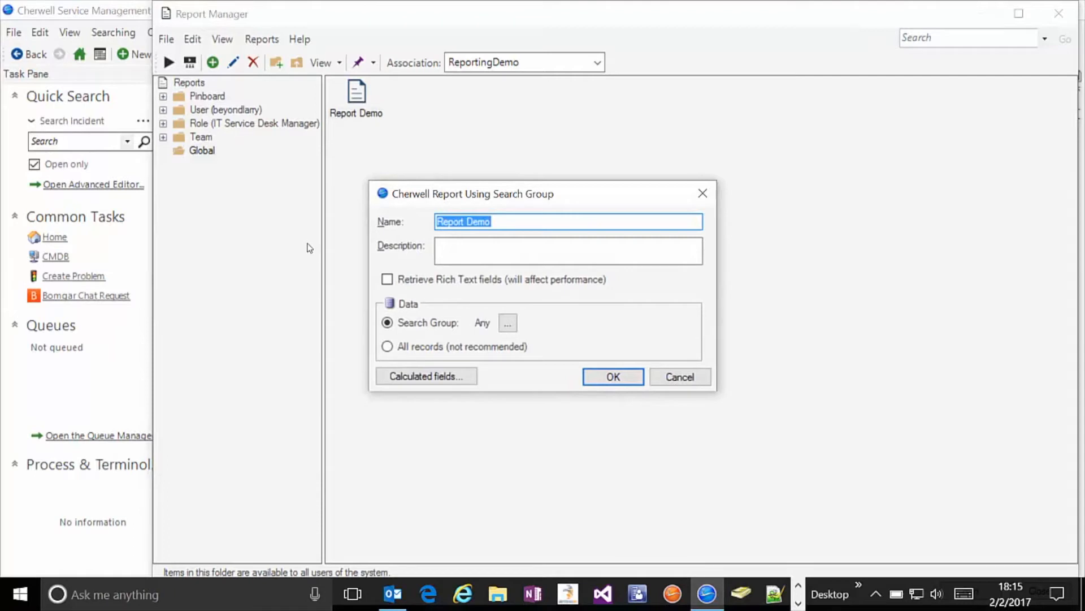
click(429, 377)
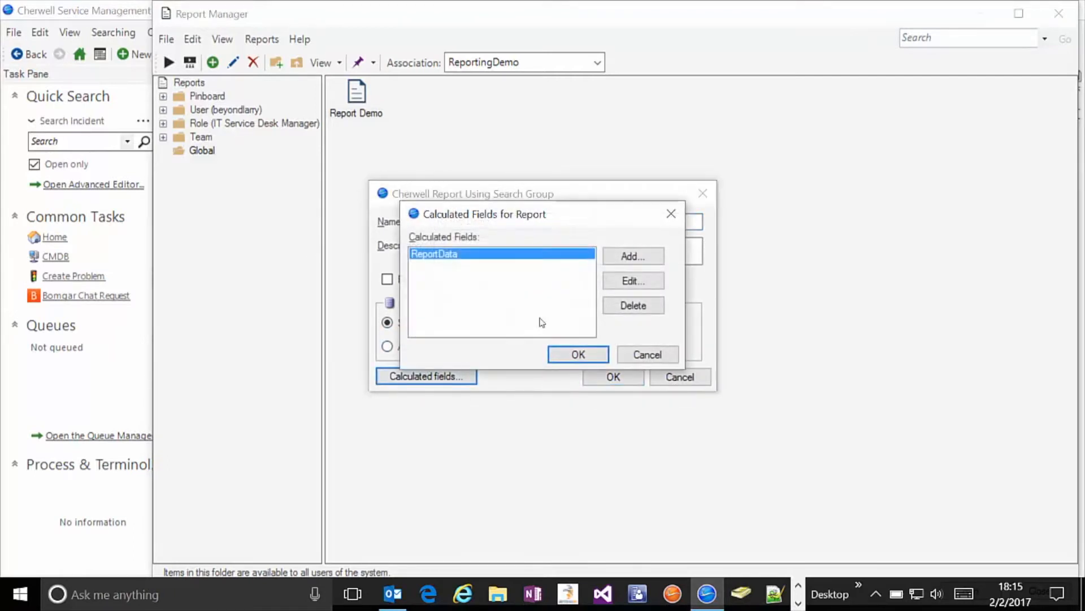
drag(563, 213, 499, 153)
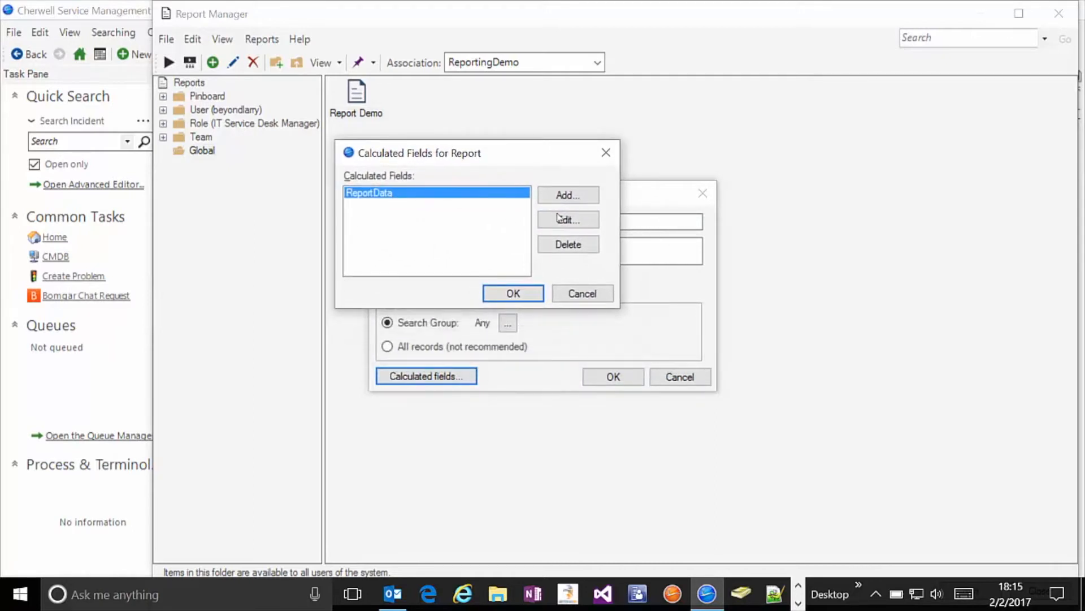
- Add a calculated field named Demo on the ReportingDemo business object with the Text data type
click(567, 195)
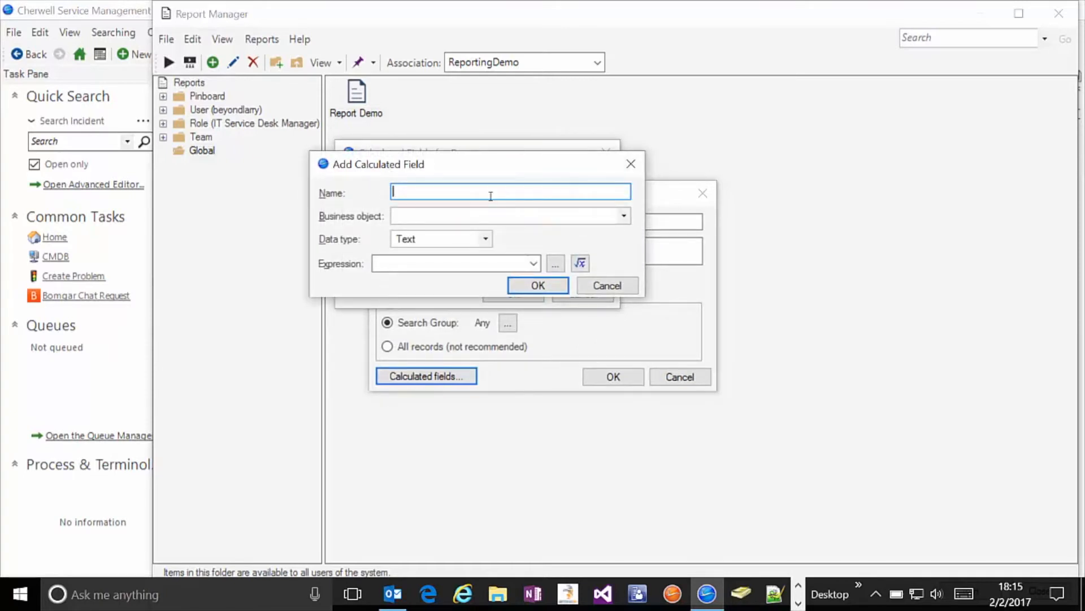
text(Demo)
click(623, 217)
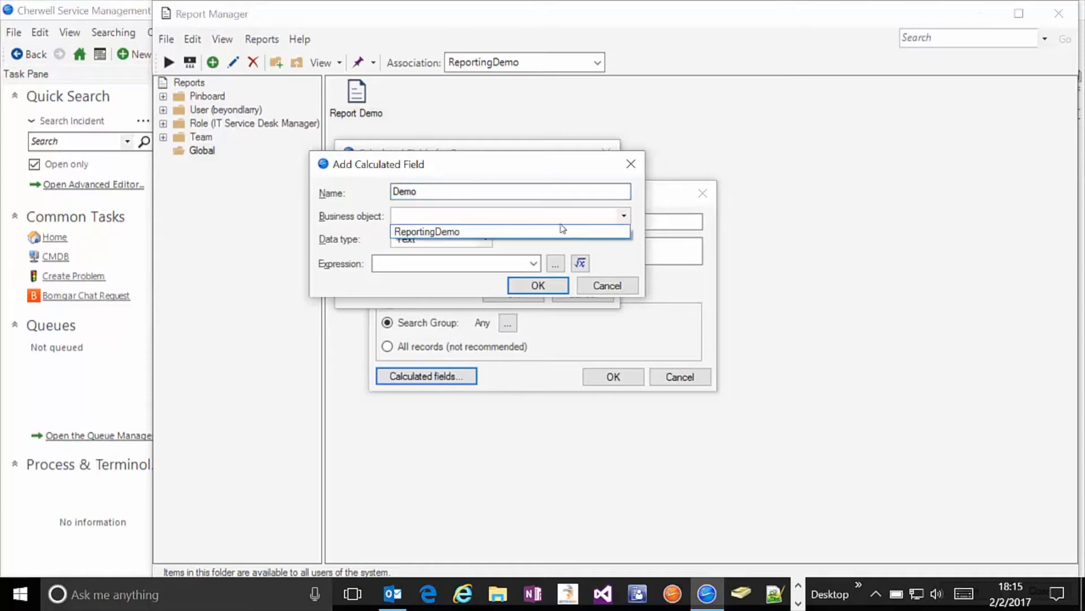
click(474, 232)
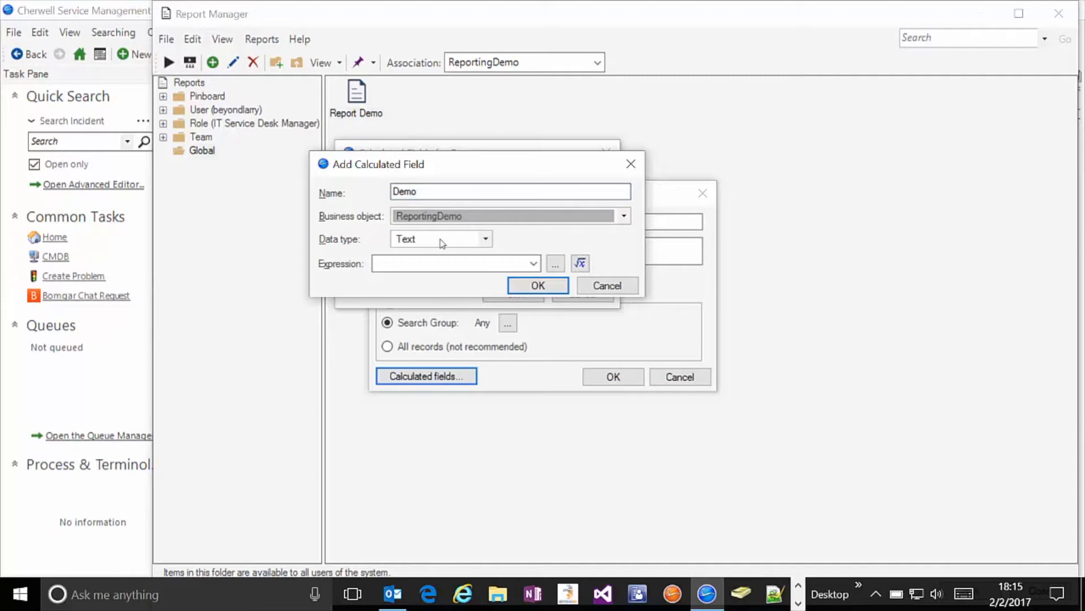
click(485, 239)
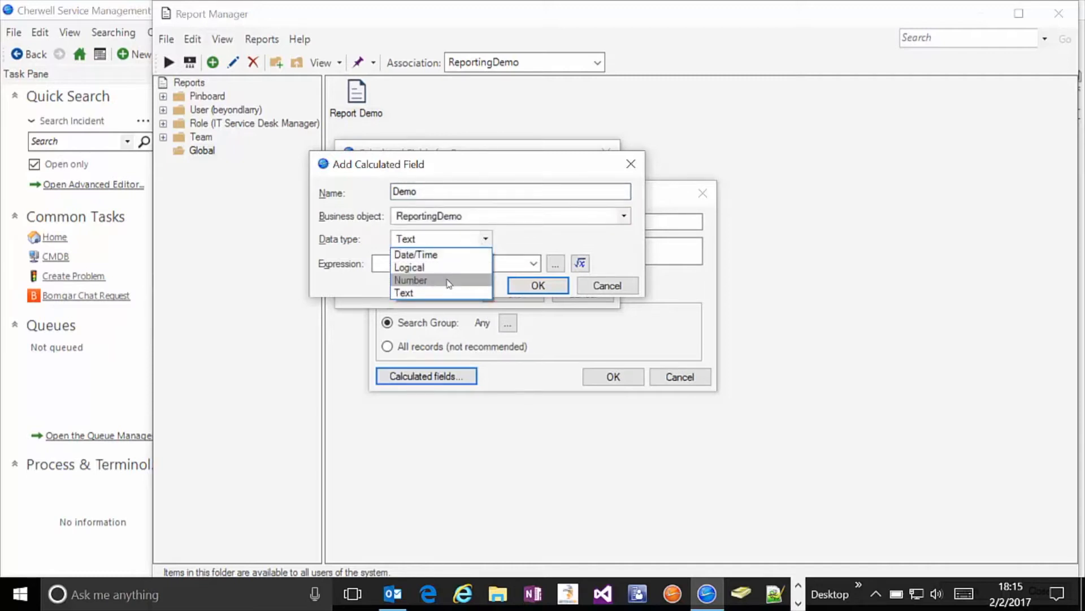
click(413, 293)
- Start a custom expression for the Demo field using the Case editor
click(580, 263)
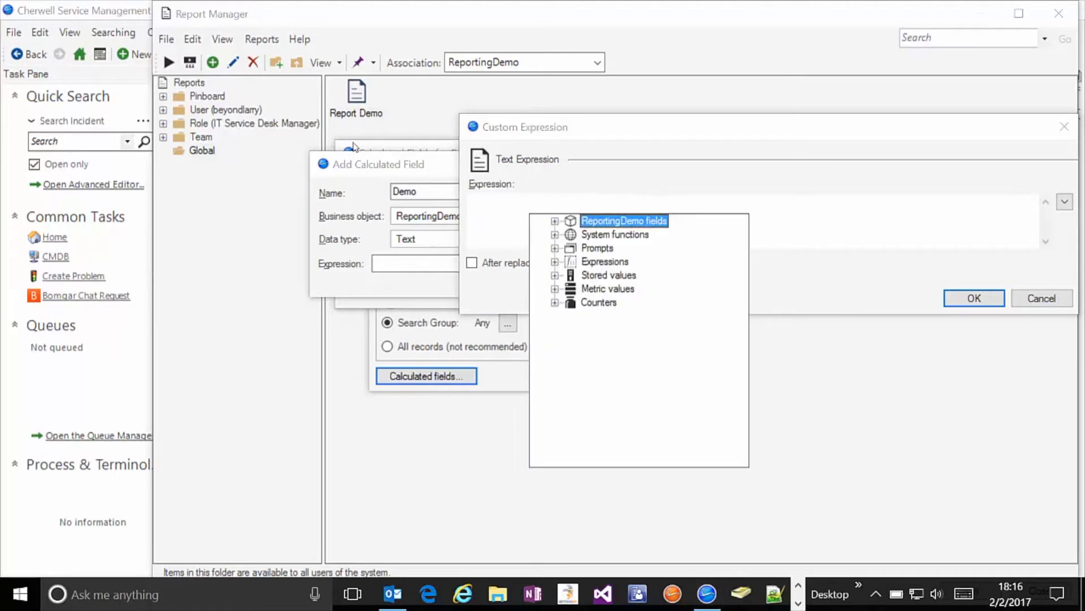
click(556, 261)
click(611, 276)
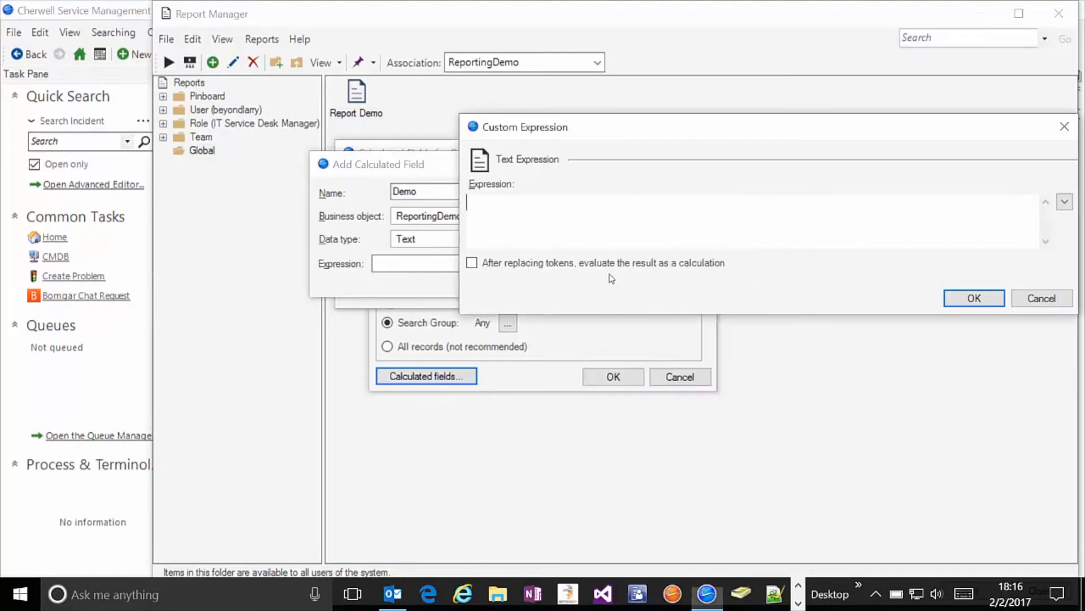
- Set the first case's condition to check whether the ReportingDemo Alternate Data field is Empty
click(593, 419)
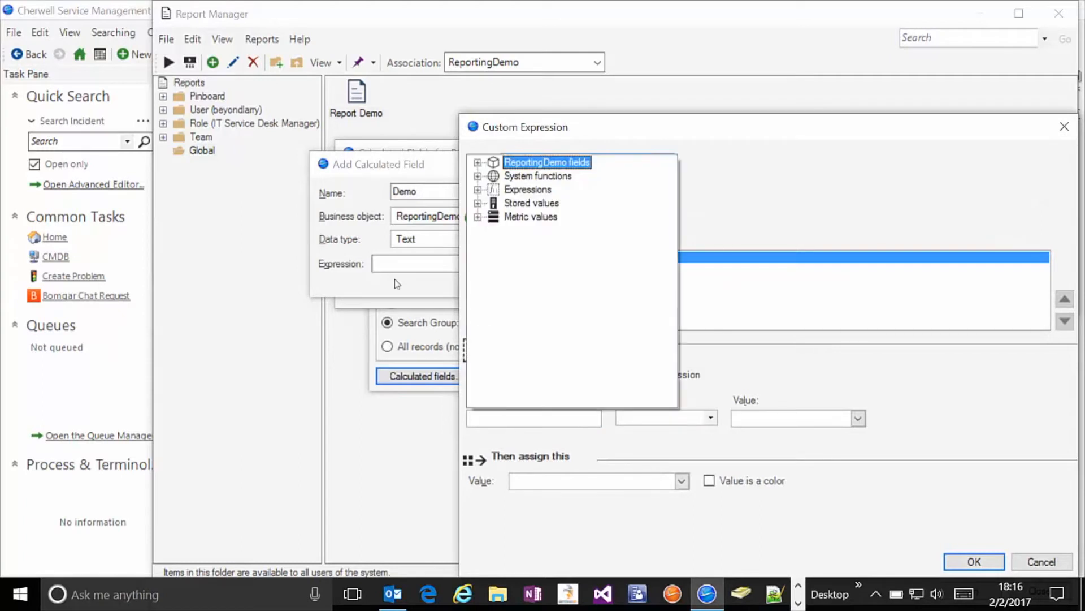
click(477, 163)
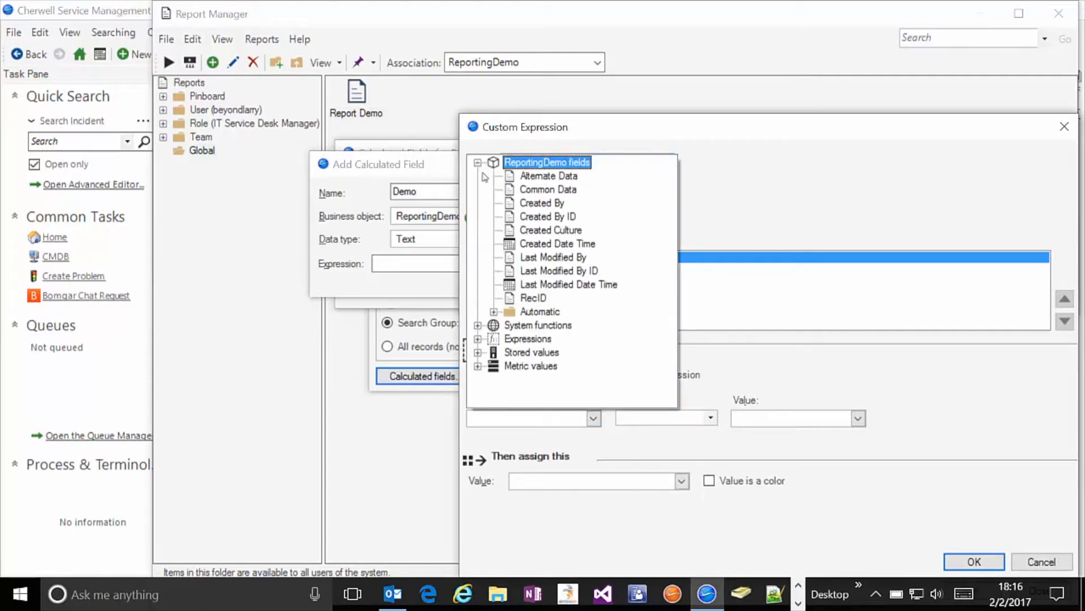
click(527, 177)
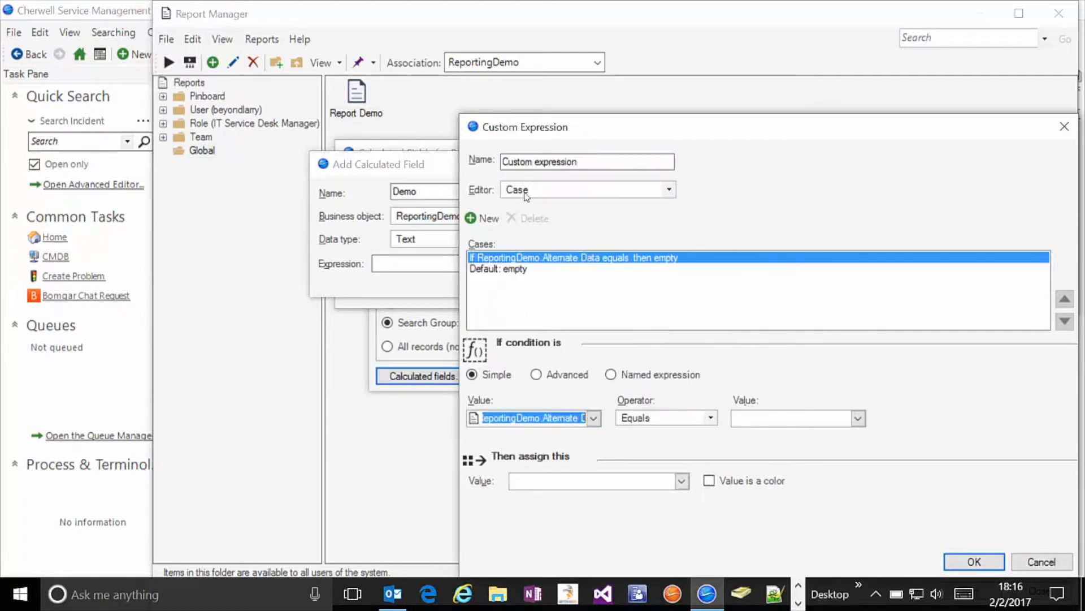
click(701, 412)
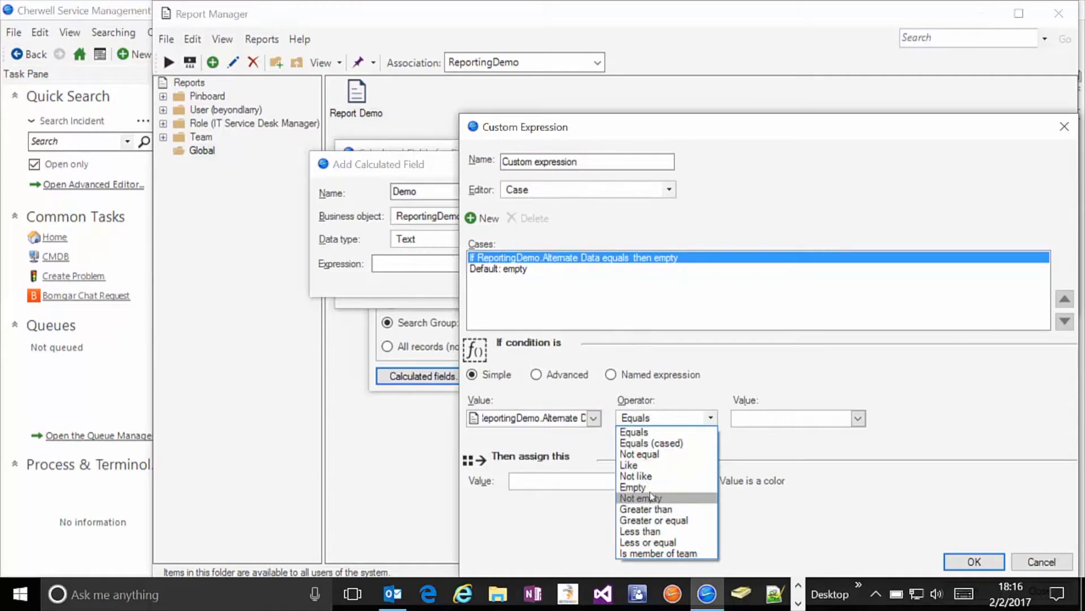
click(655, 488)
- Assign the ReportingDemo Common Data field as the value returned by the first case when Alternate Data is empty
click(682, 482)
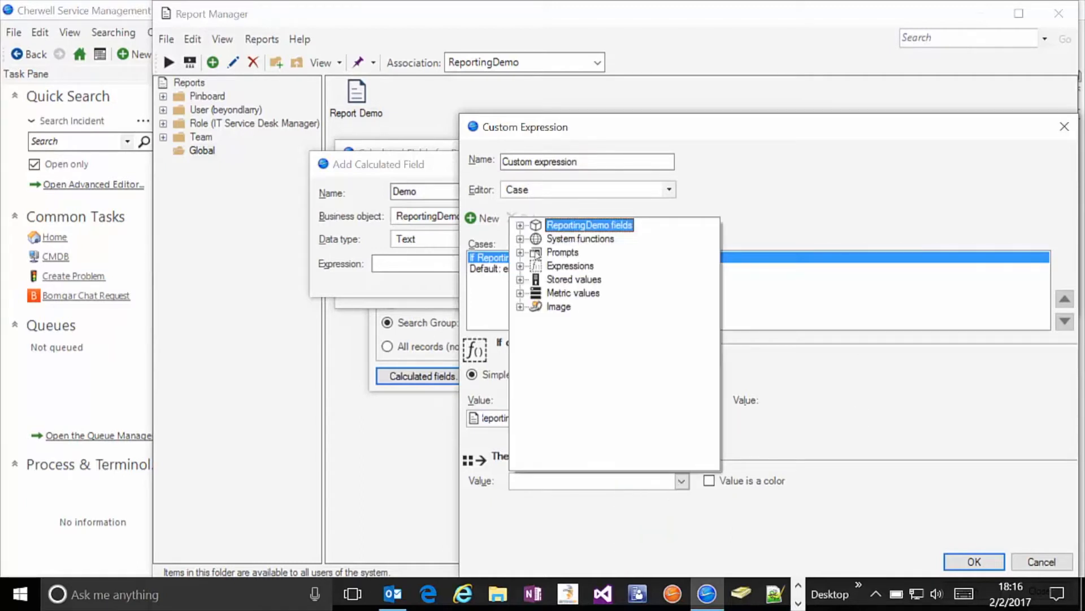
click(521, 225)
click(585, 253)
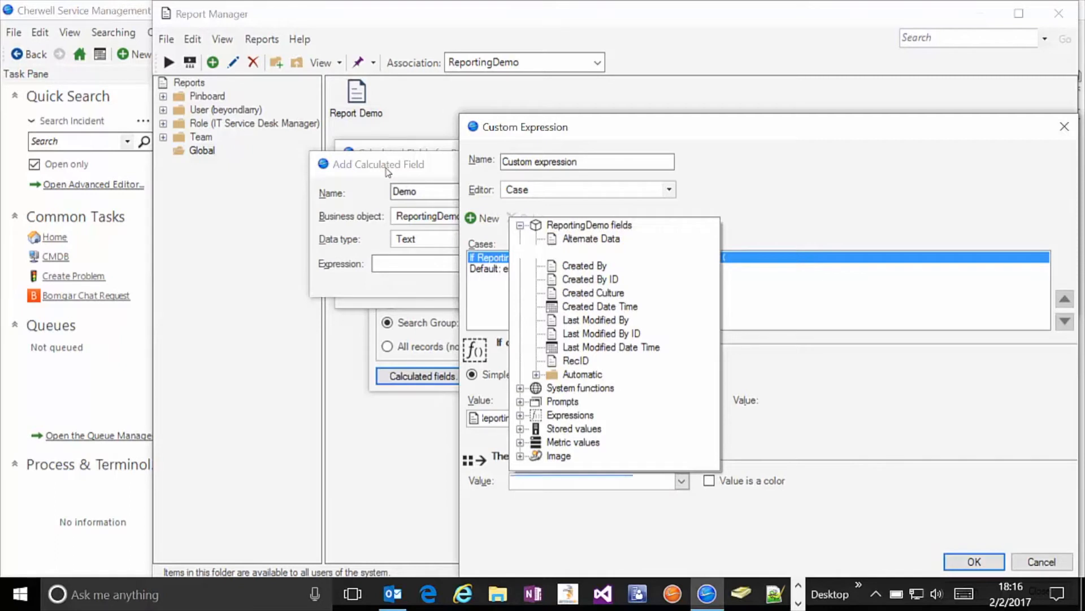
- Set the default case of the expression to return the ReportingDemo Alternate Data field
click(497, 269)
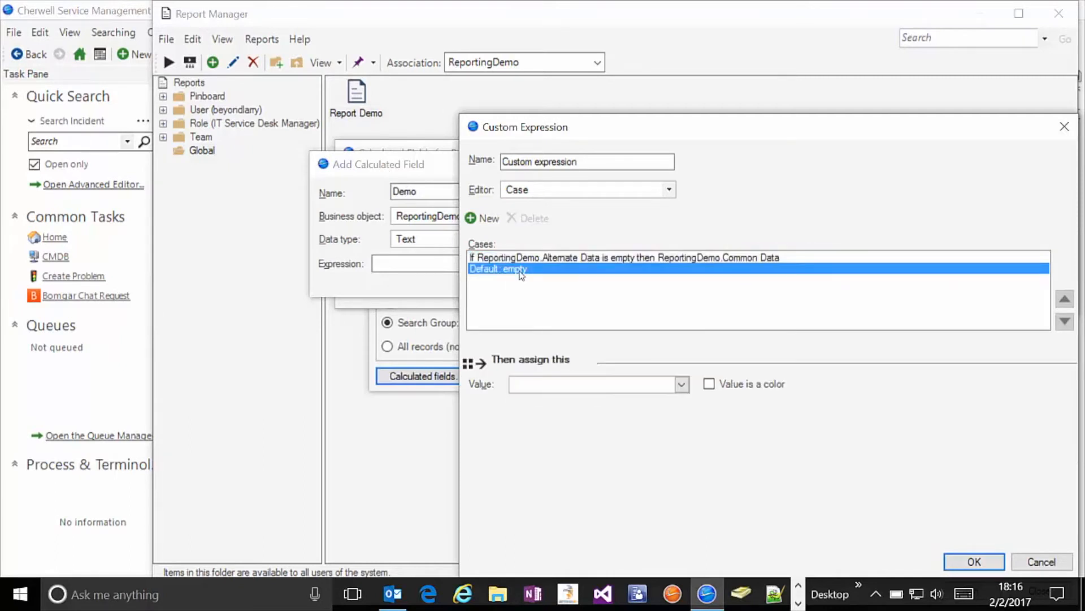
click(681, 385)
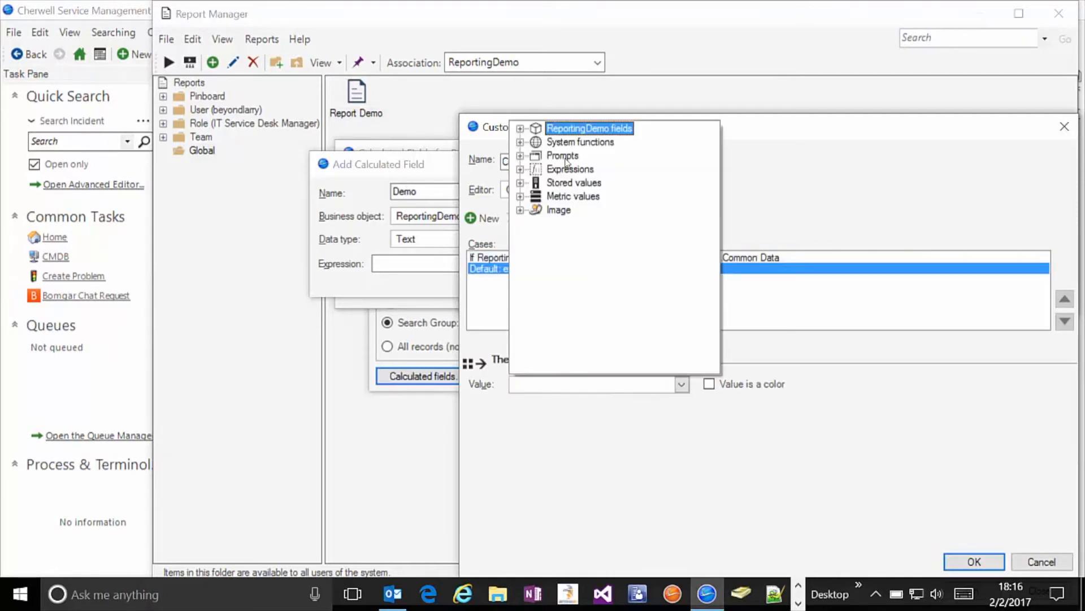
click(520, 128)
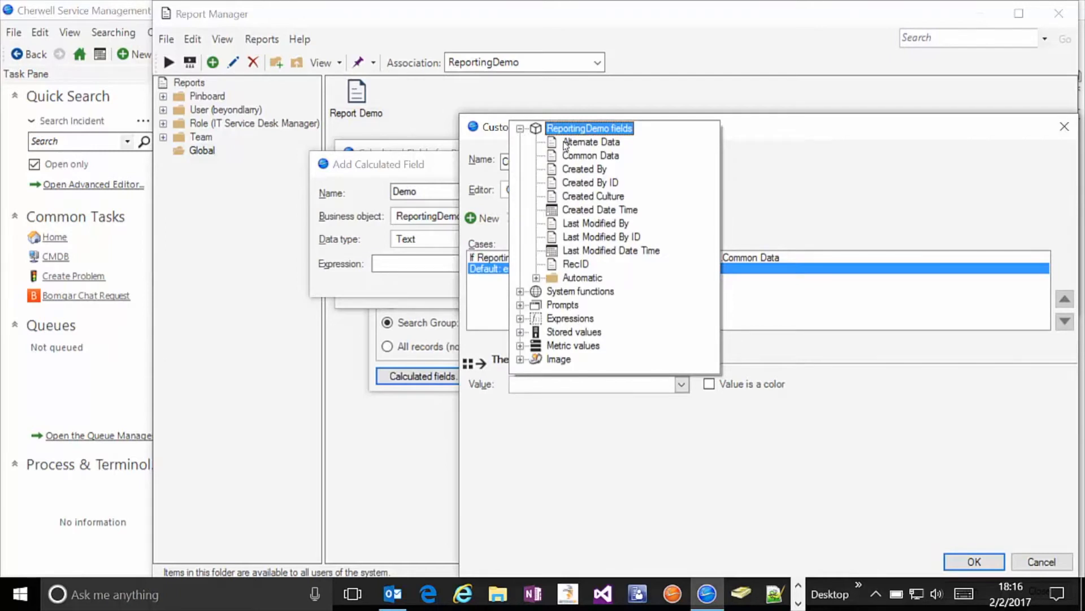
click(566, 143)
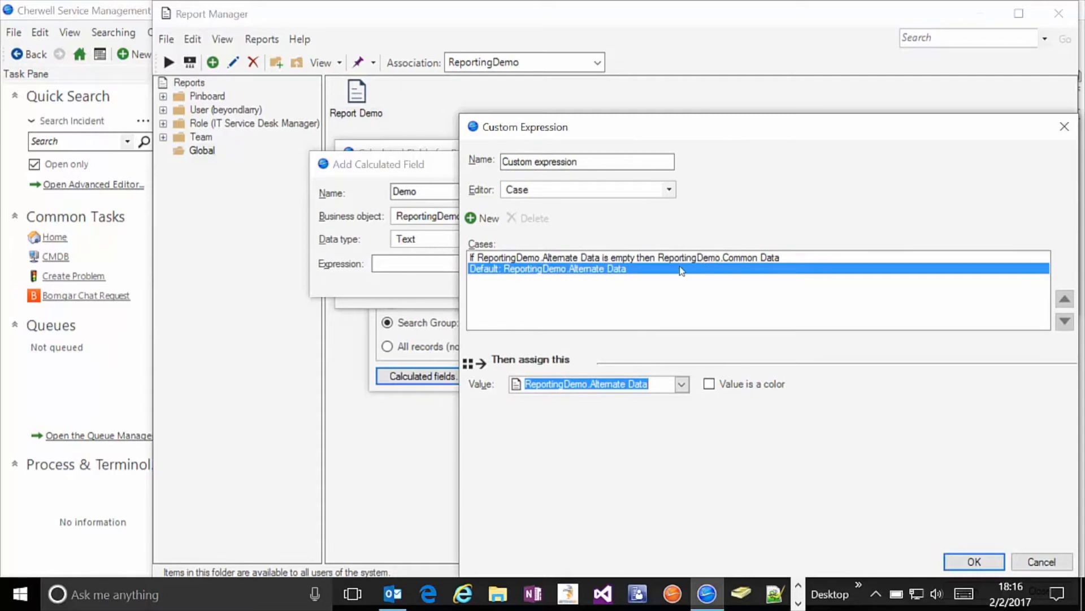
- Discard the custom expression with its Demo calculated field, and close the Report Demo properties without saving
click(1039, 563)
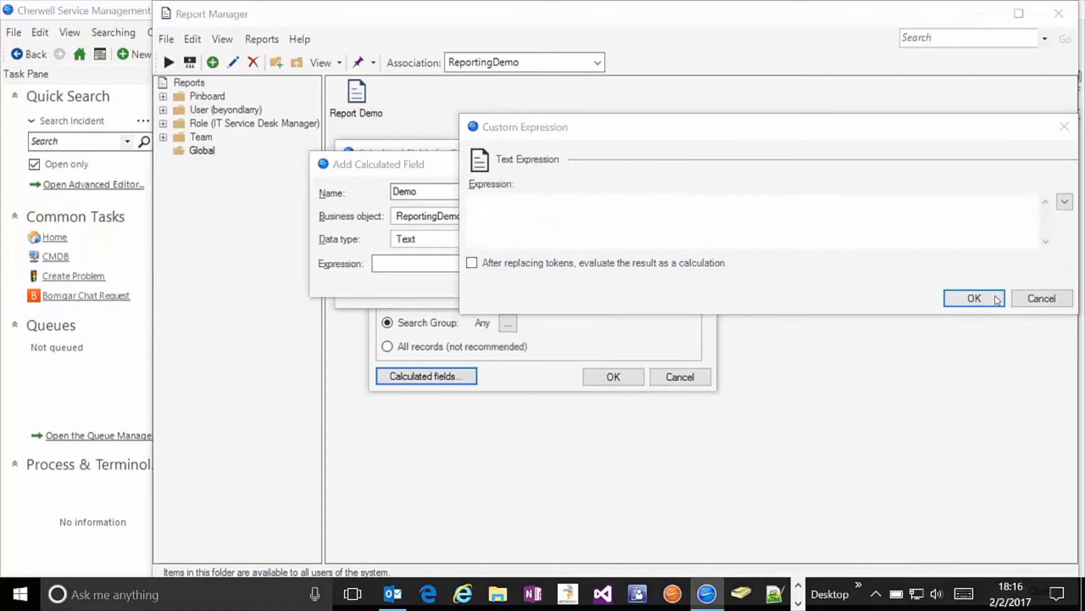
key(Escape)
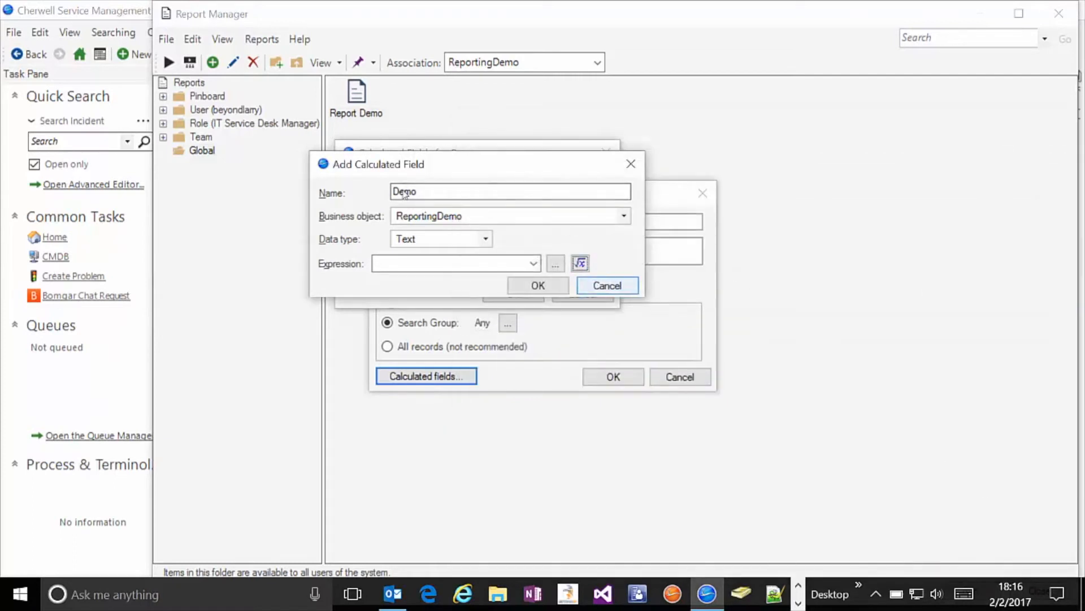
click(595, 287)
click(603, 292)
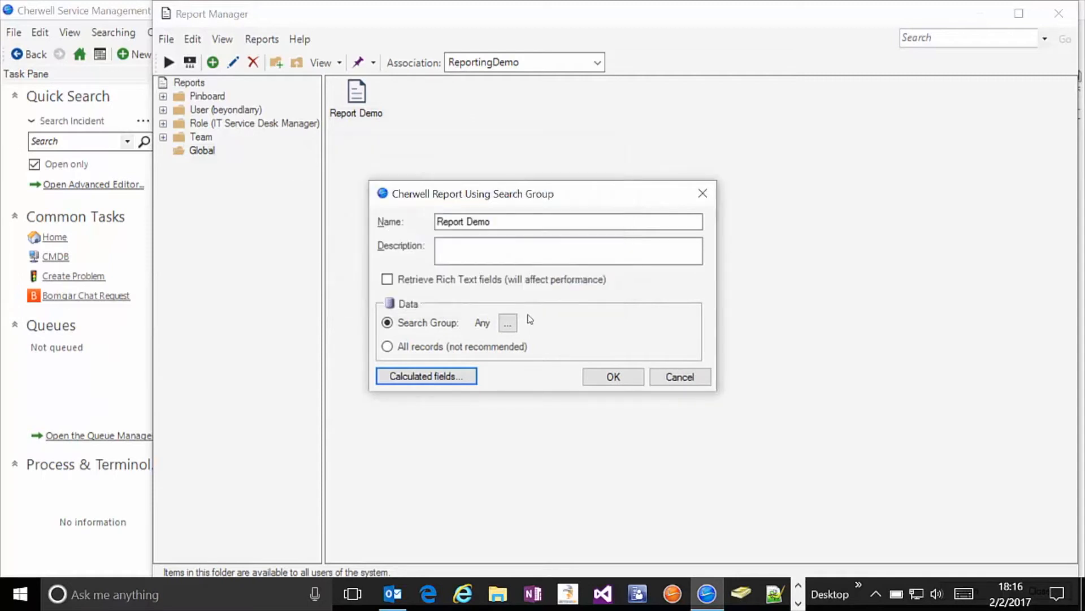
click(679, 377)
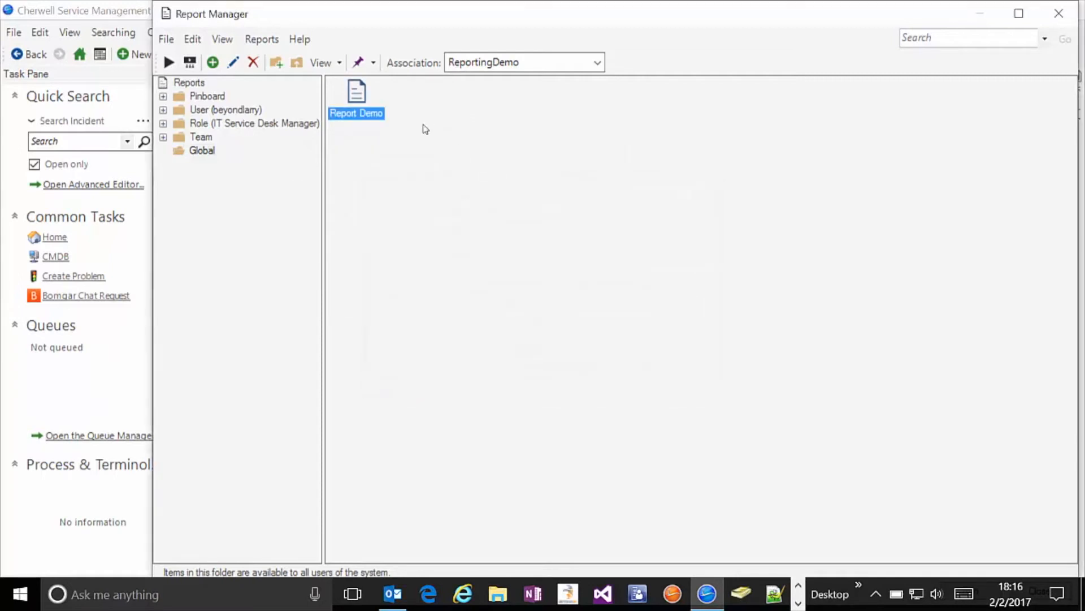
- Open the Report Demo report for designing and examine the data binding choices of the detail band's Common_Data label
right_click(359, 102)
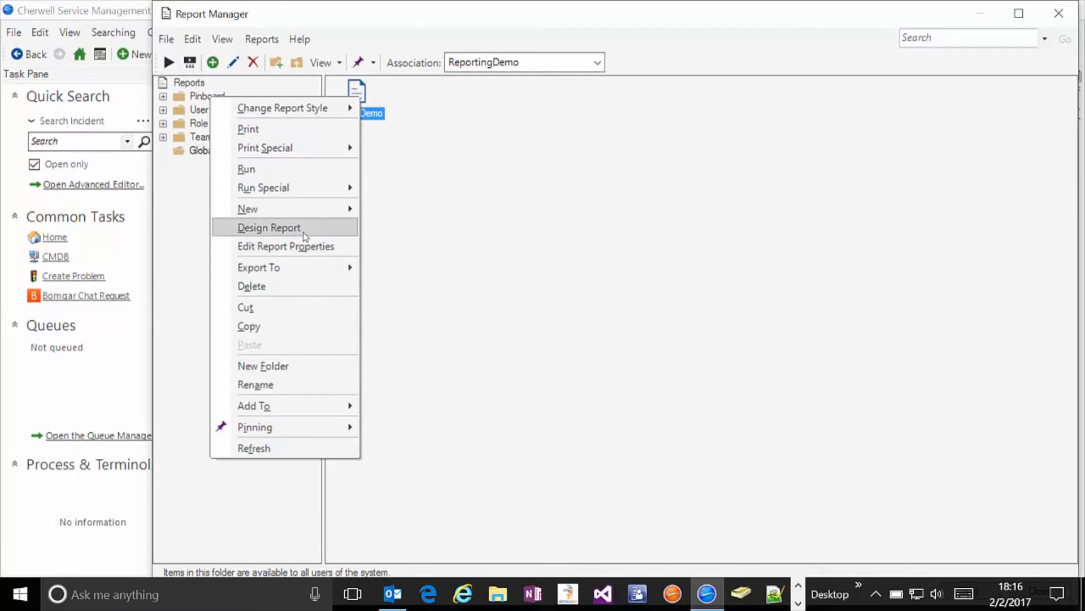
click(303, 228)
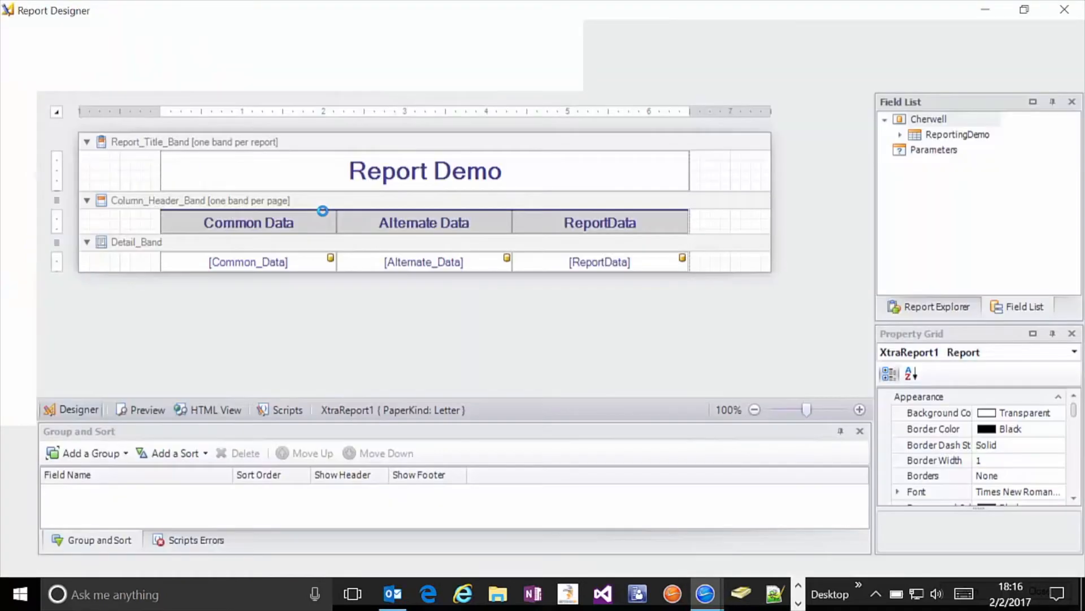
click(292, 260)
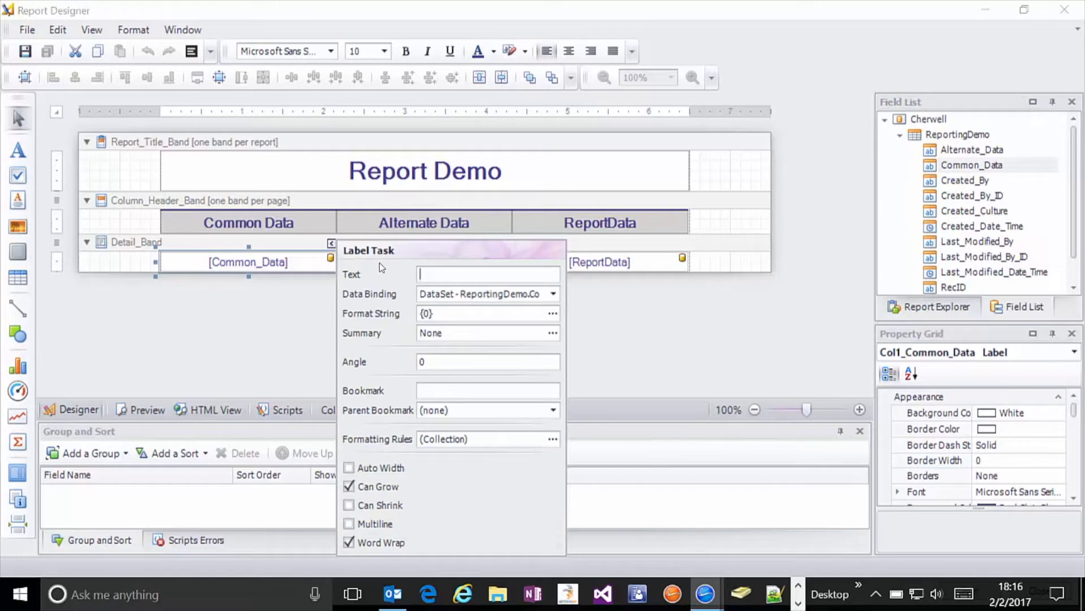
click(552, 294)
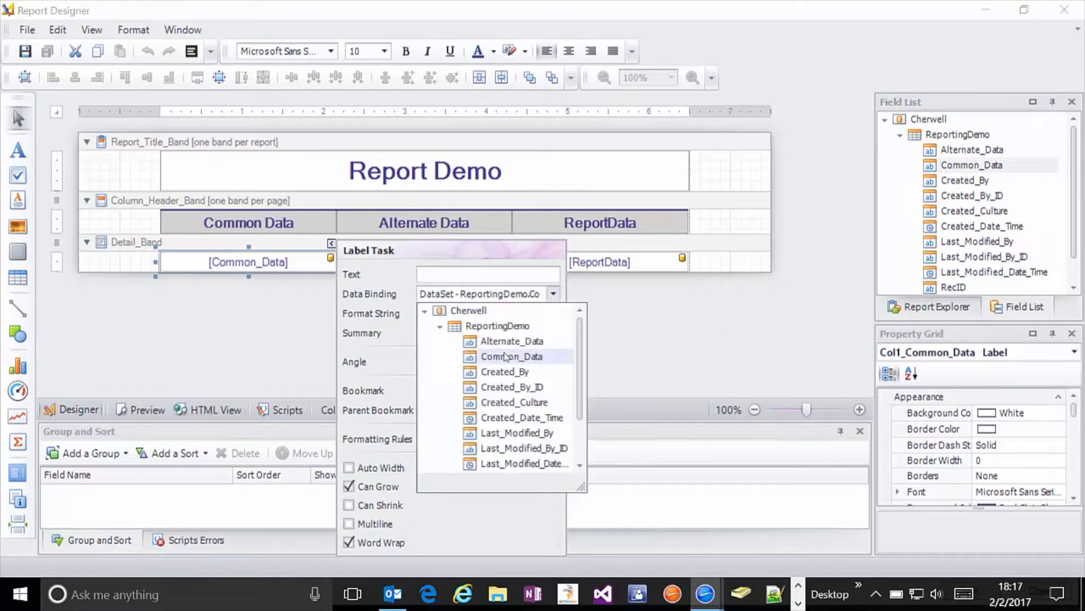
scroll(503, 356, down, 2)
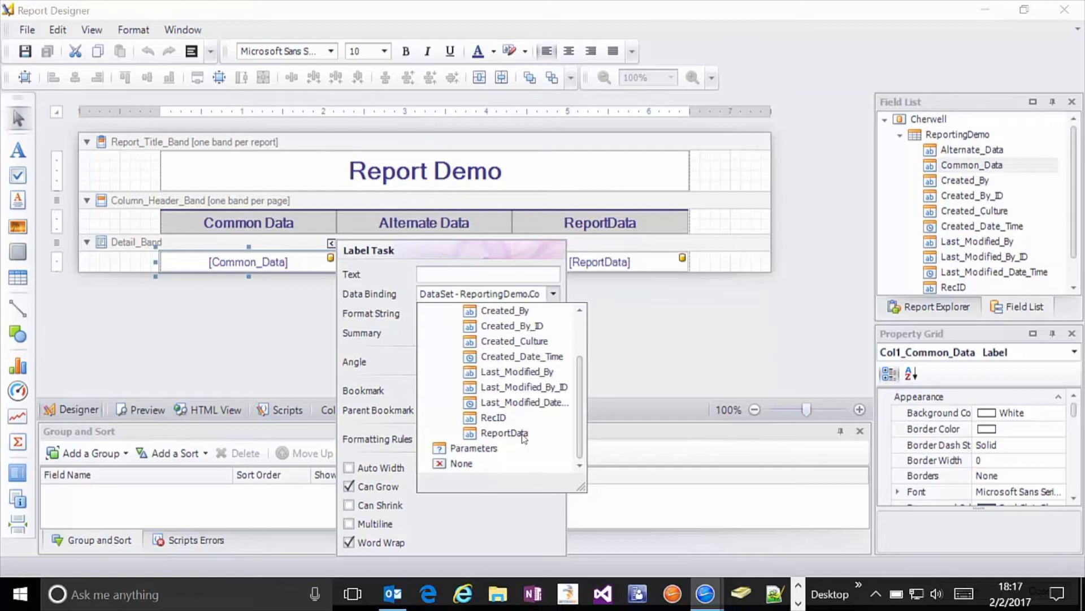
scroll(523, 432, up, 2)
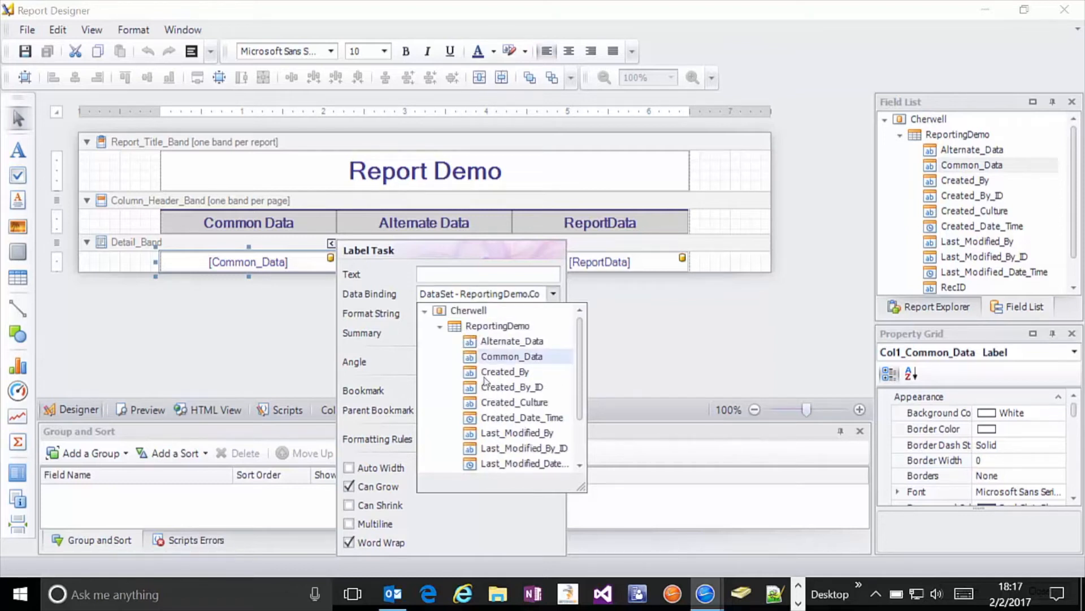
scroll(485, 381, down, 2)
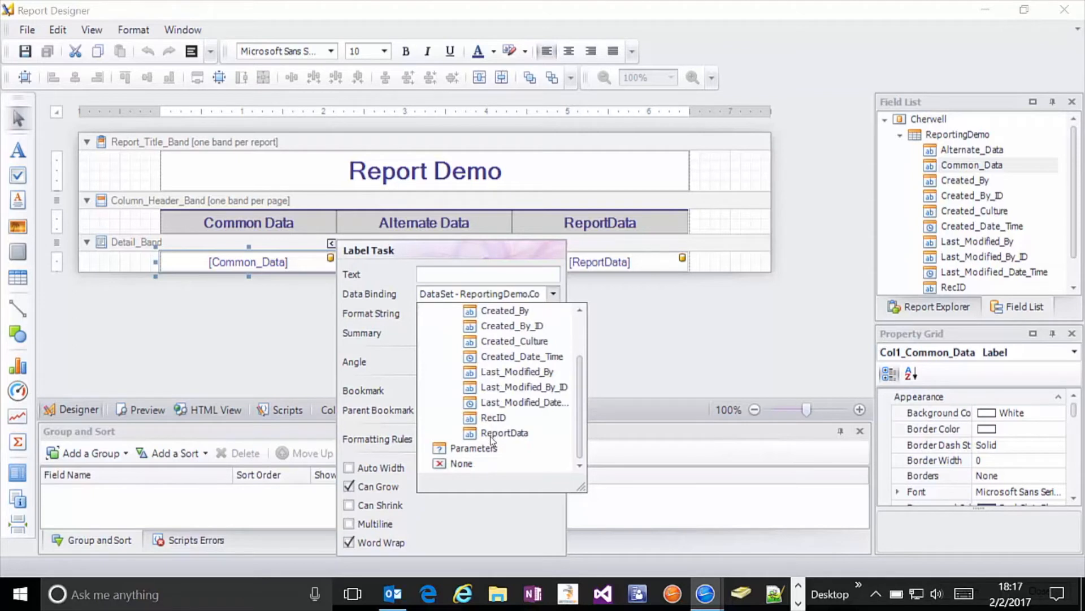
click(567, 186)
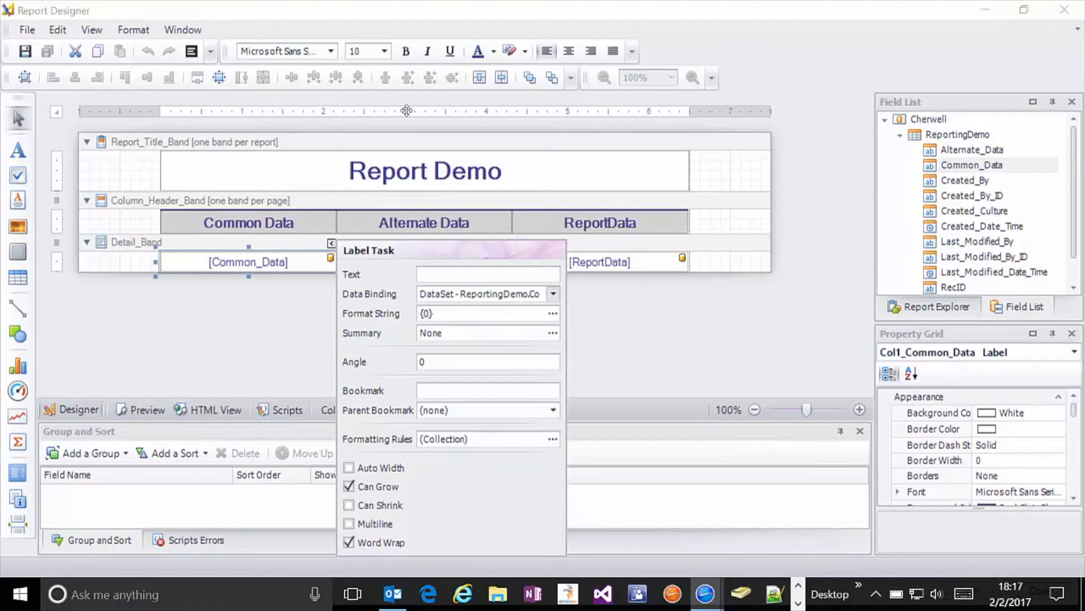
click(566, 186)
- Bind the detail band's ReportData label to the ReportData field of ReportingDemo and preview the report
click(571, 261)
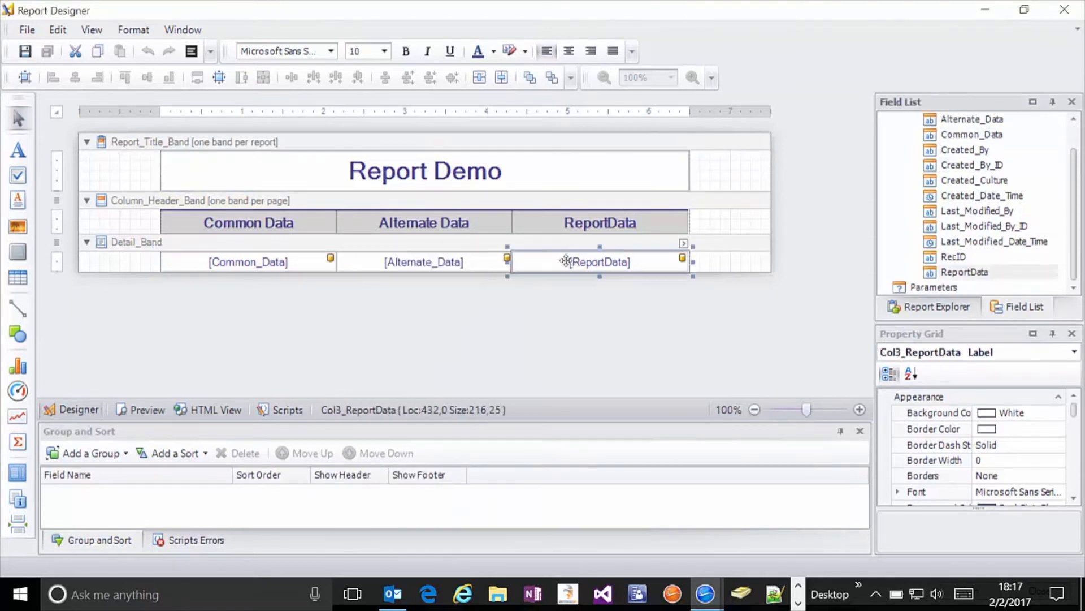
click(684, 244)
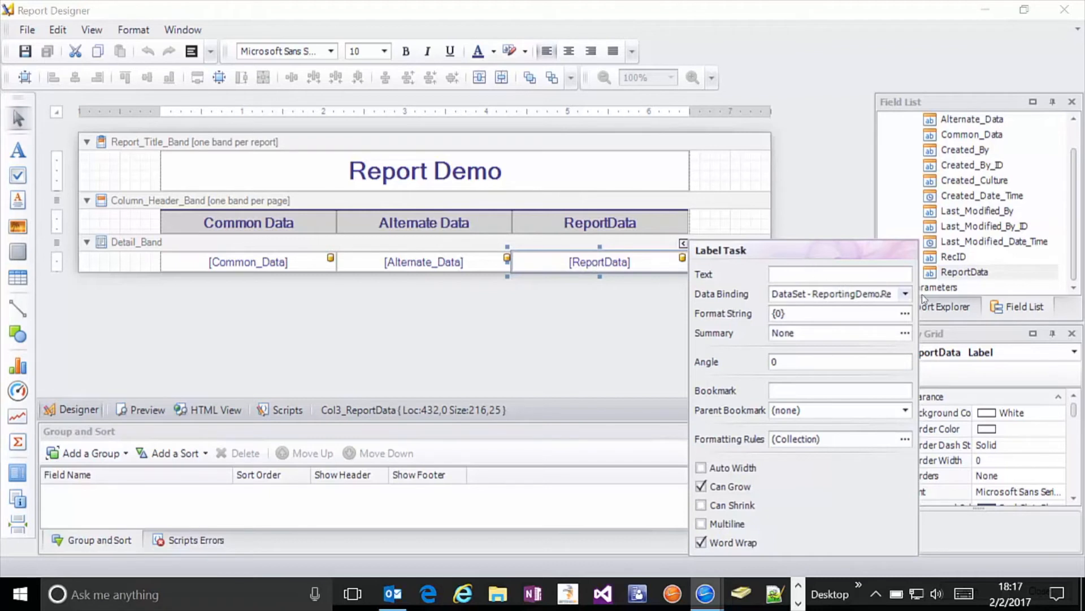
click(906, 294)
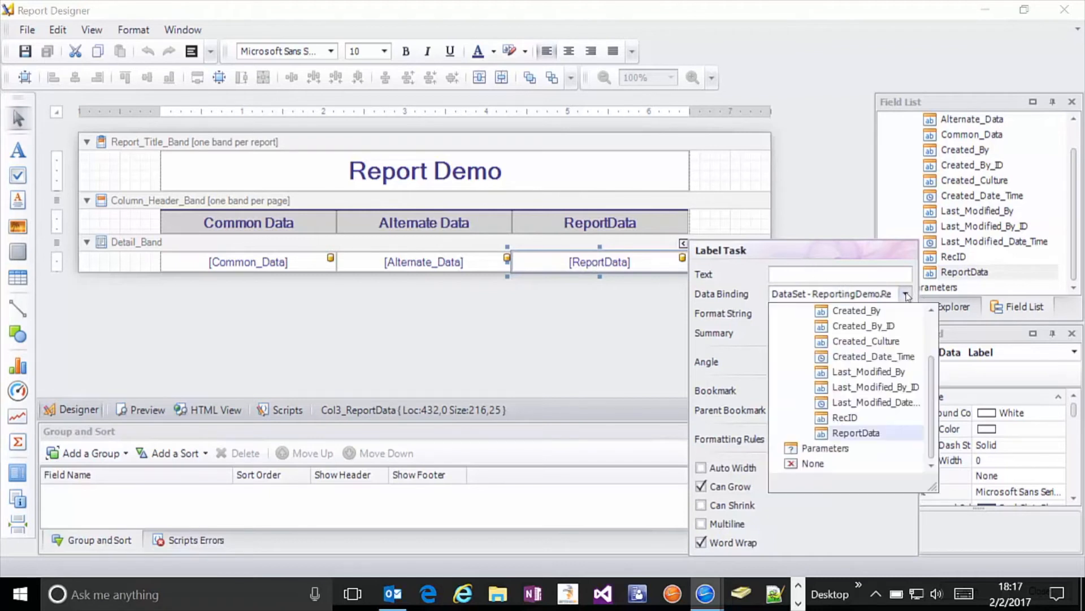
click(838, 431)
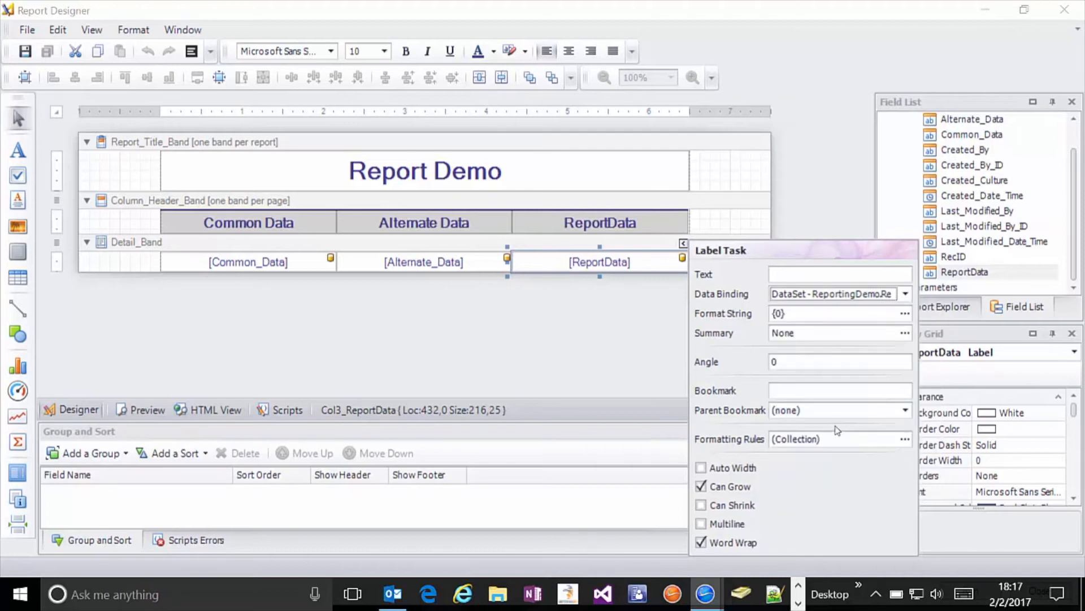
click(680, 40)
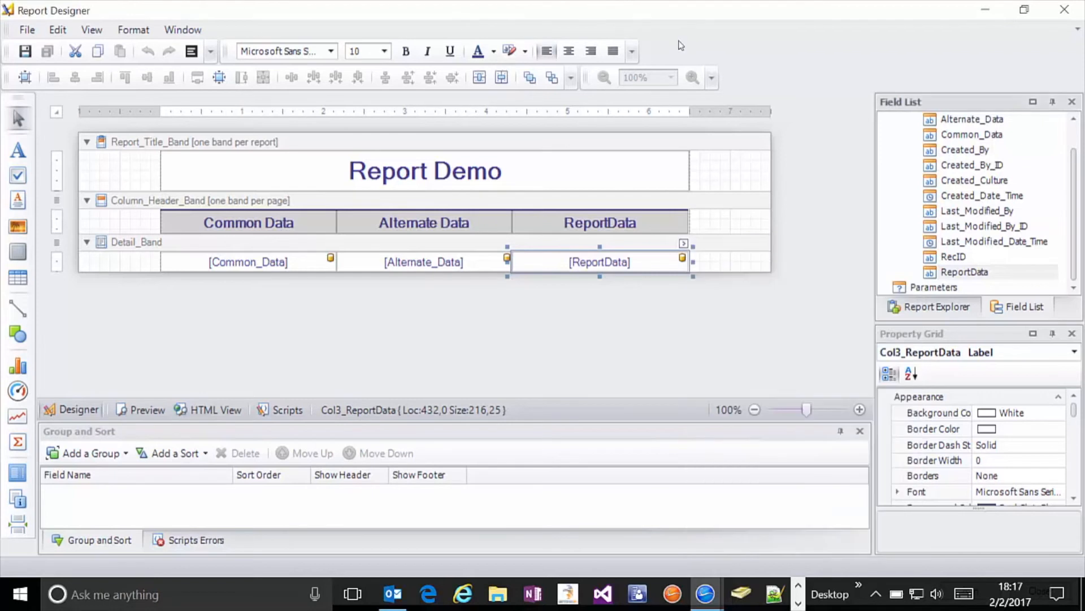
click(147, 408)
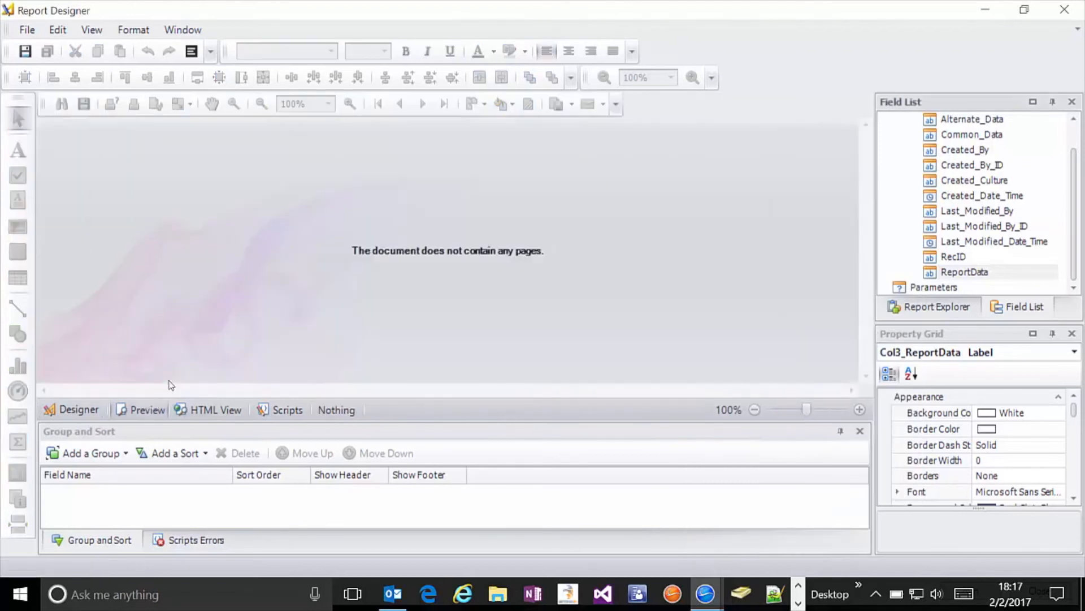